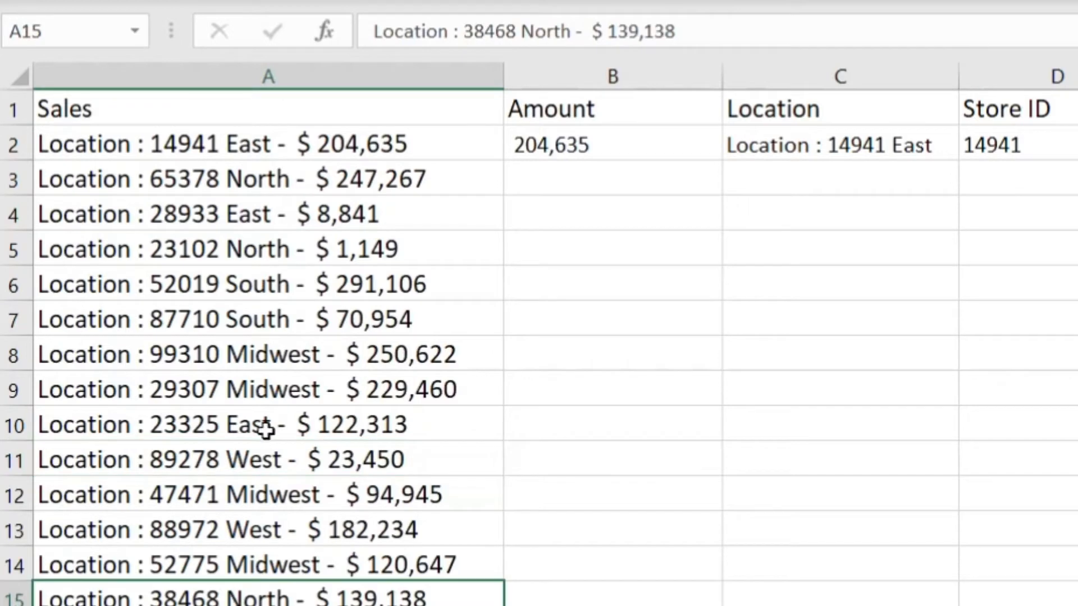
# Examine the Sales entries in column A for the store number, region and dollar-sign positions within each text string
pyautogui.click(230, 176)
pyautogui.click(231, 149)
pyautogui.click(224, 250)
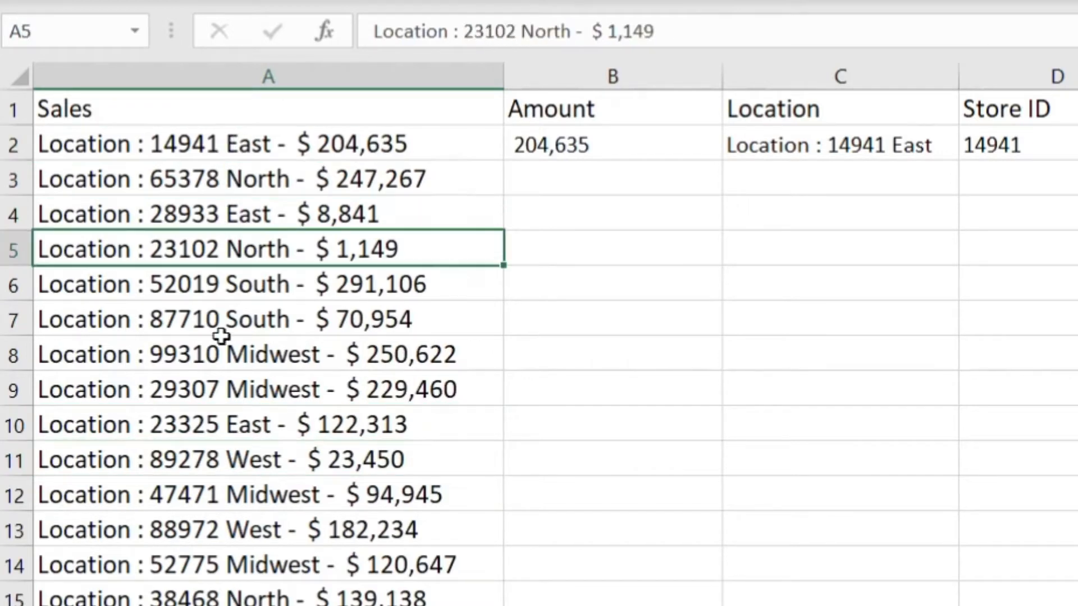
pyautogui.click(221, 348)
pyautogui.click(241, 427)
pyautogui.click(231, 181)
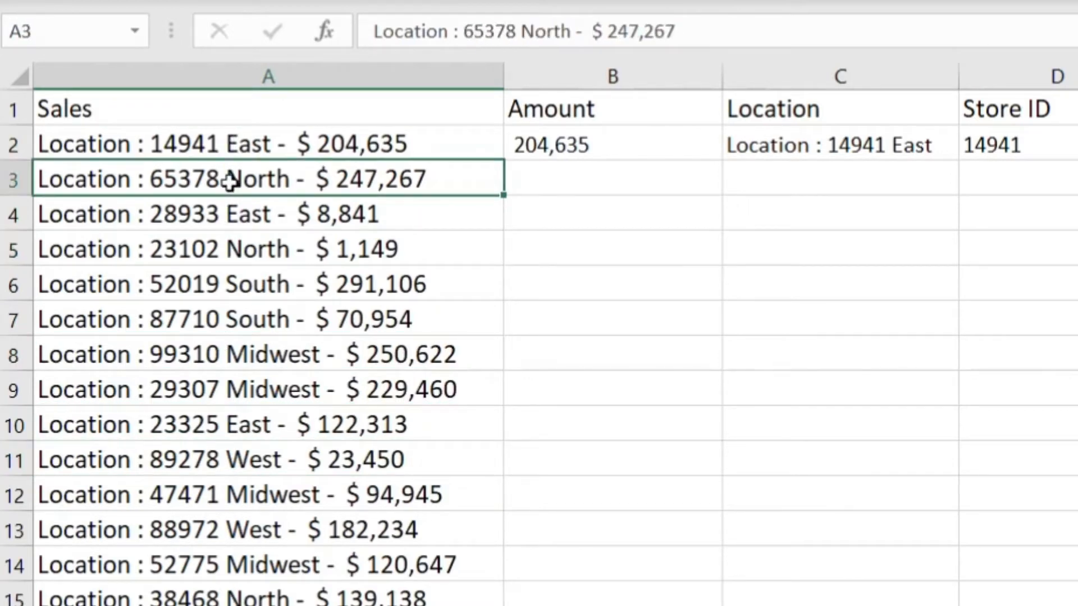
pyautogui.click(219, 309)
pyautogui.click(230, 150)
pyautogui.click(288, 242)
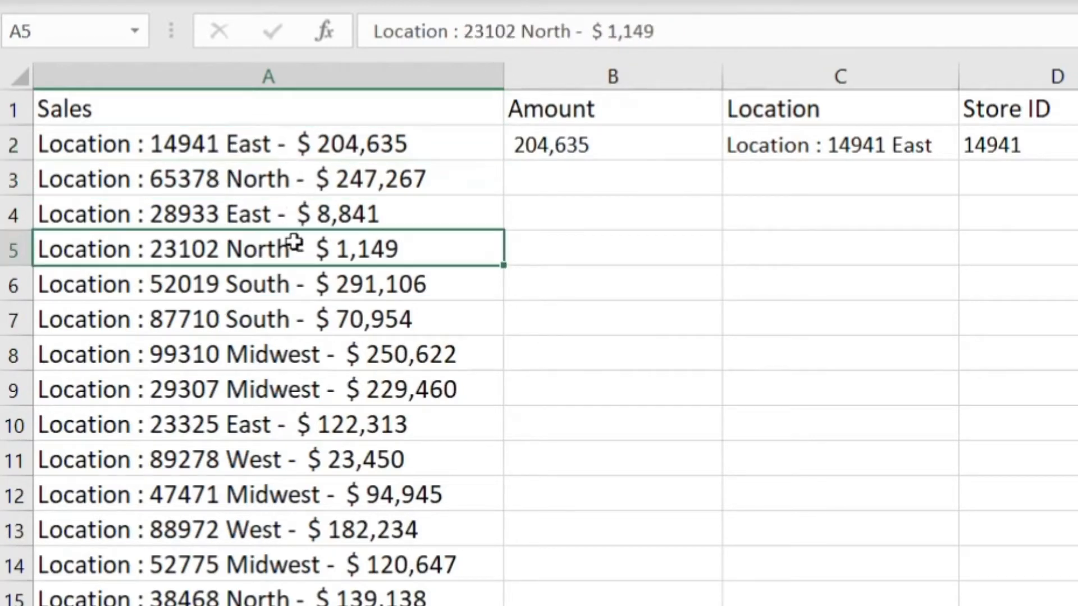
pyautogui.click(298, 144)
pyautogui.click(293, 281)
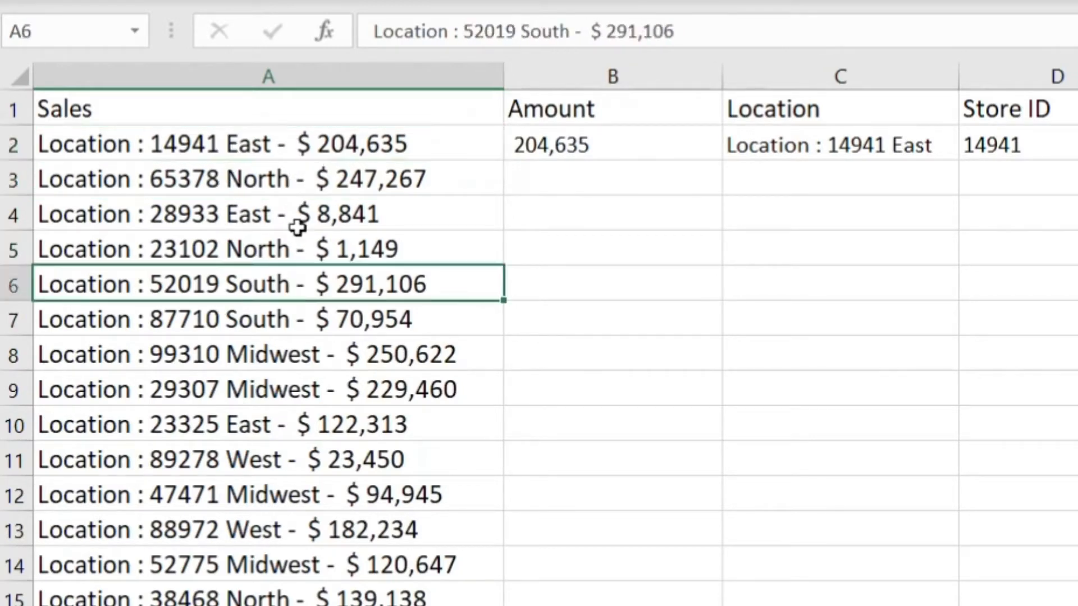
pyautogui.click(302, 143)
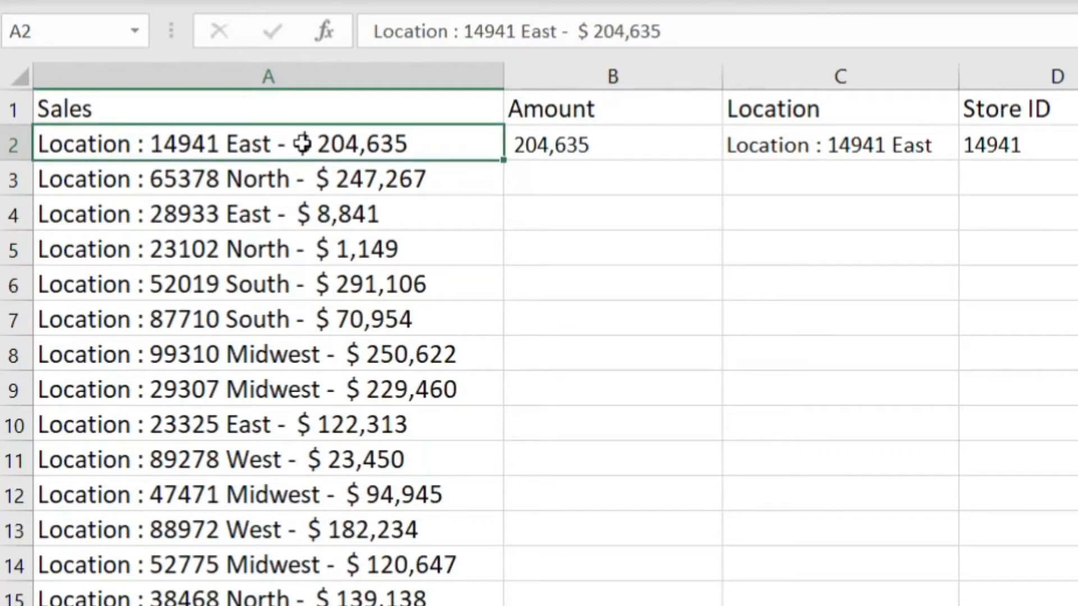
# Start a formula in B3 that takes the right part of A3, with the character count beginning as A3's length minus: =right(A3,(len(A3)-
pyautogui.click(621, 171)
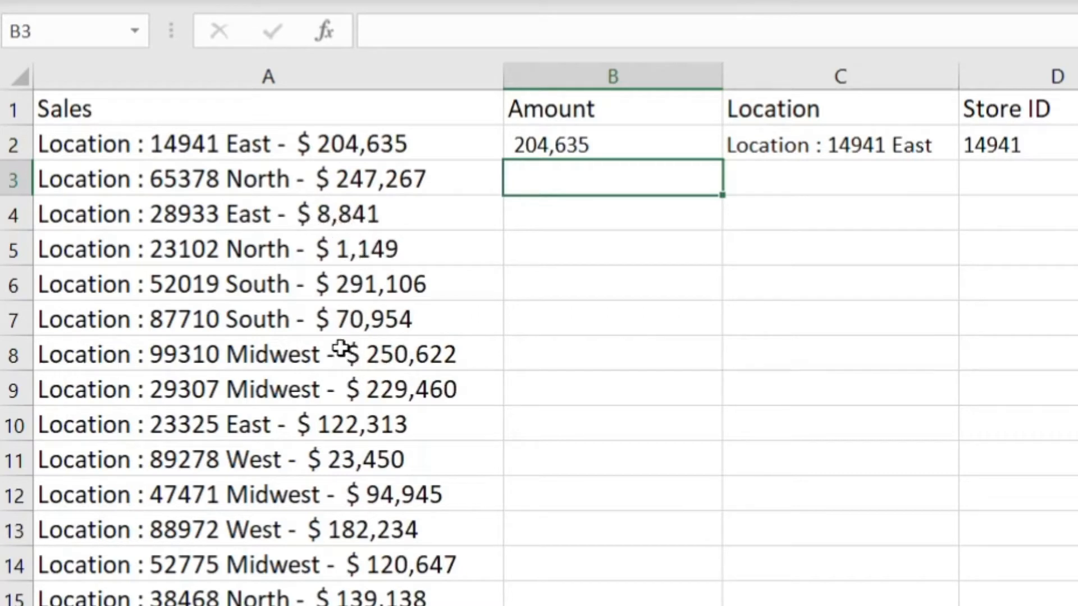
pyautogui.click(401, 31)
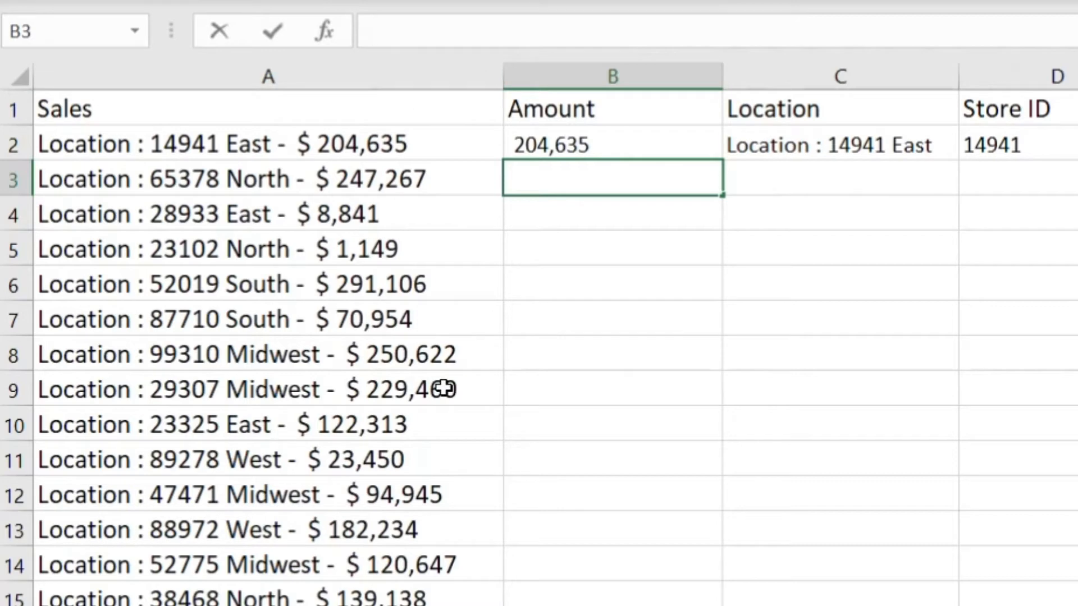
pyautogui.write('=right')
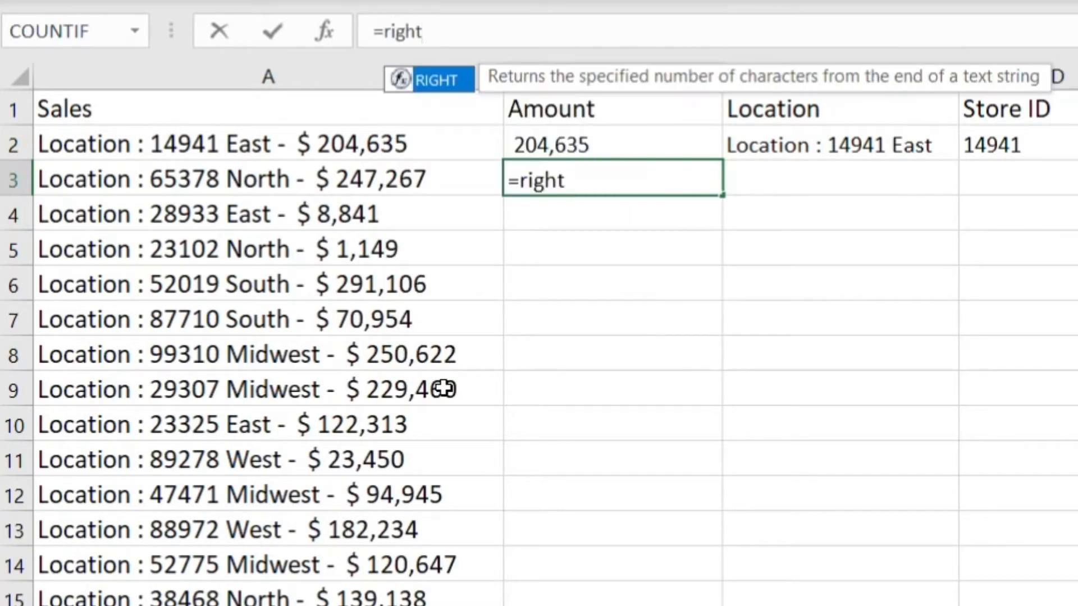
pyautogui.write('(')
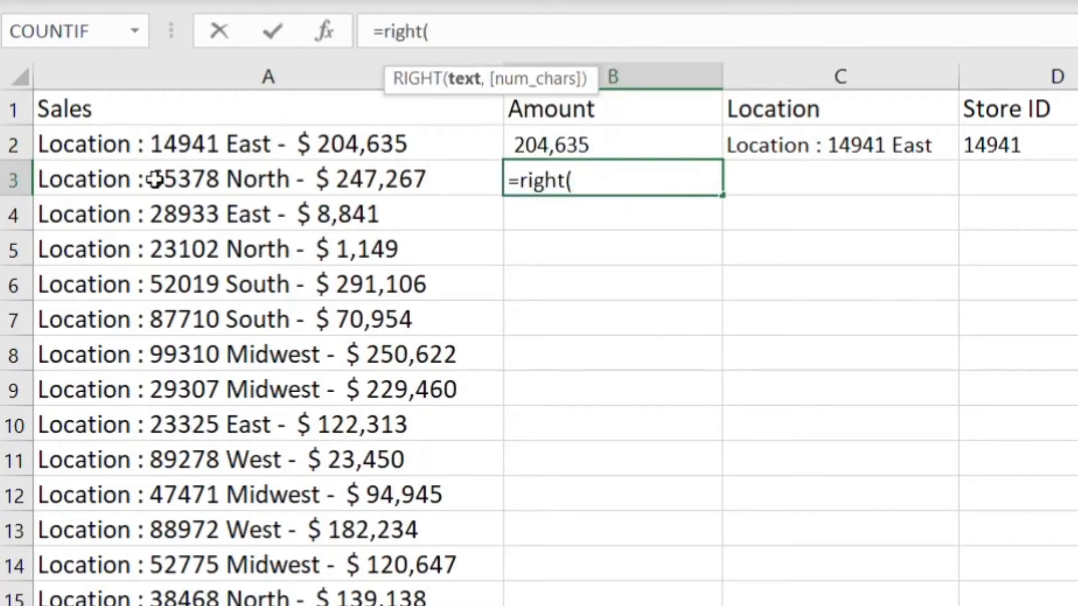
pyautogui.click(99, 178)
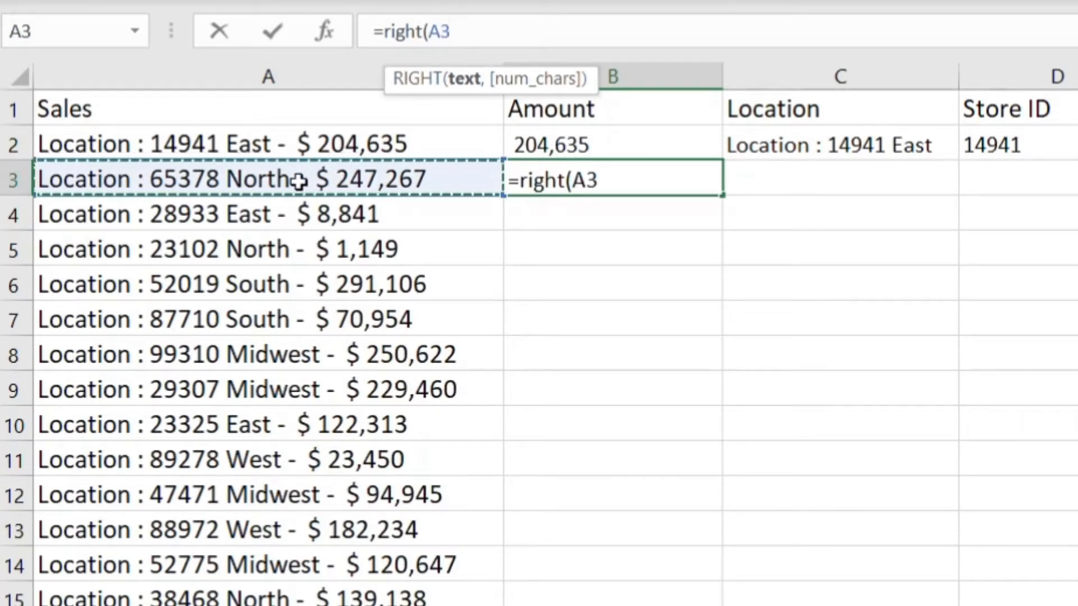
pyautogui.write(',(')
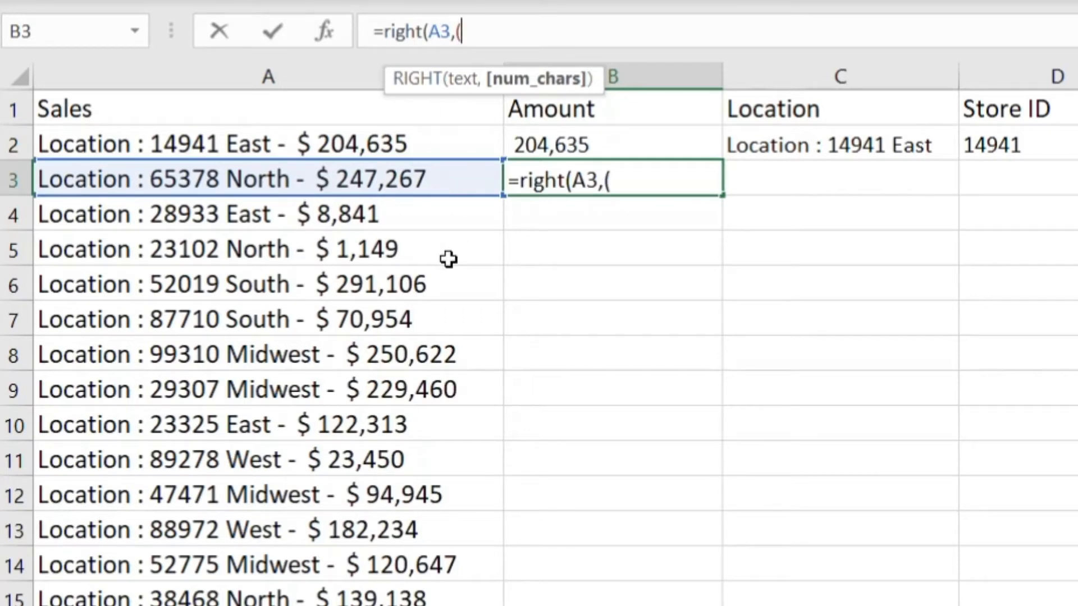
pyautogui.write('len')
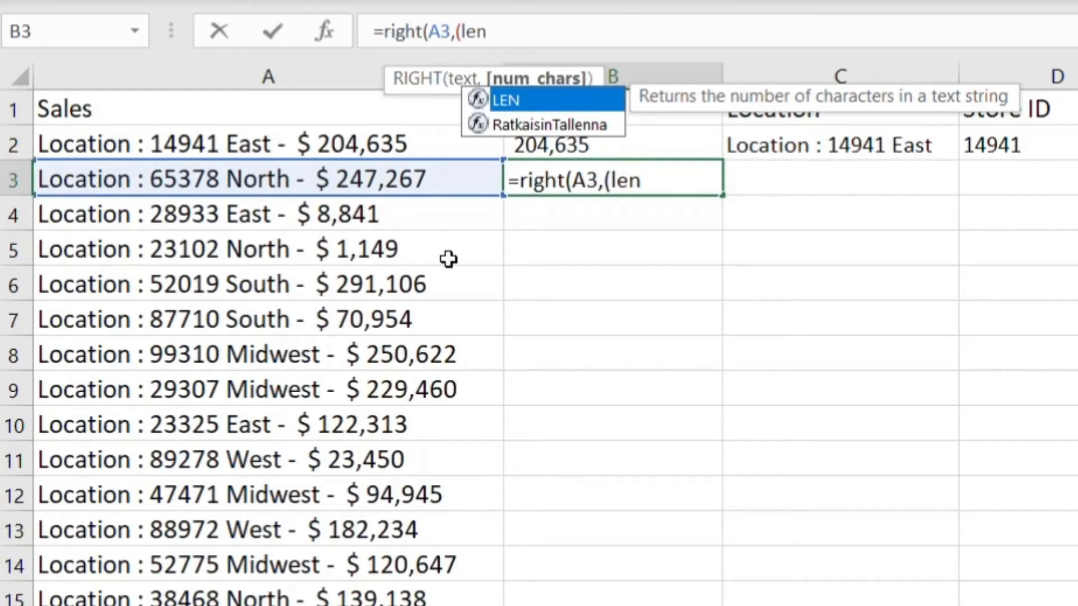
pyautogui.write('(')
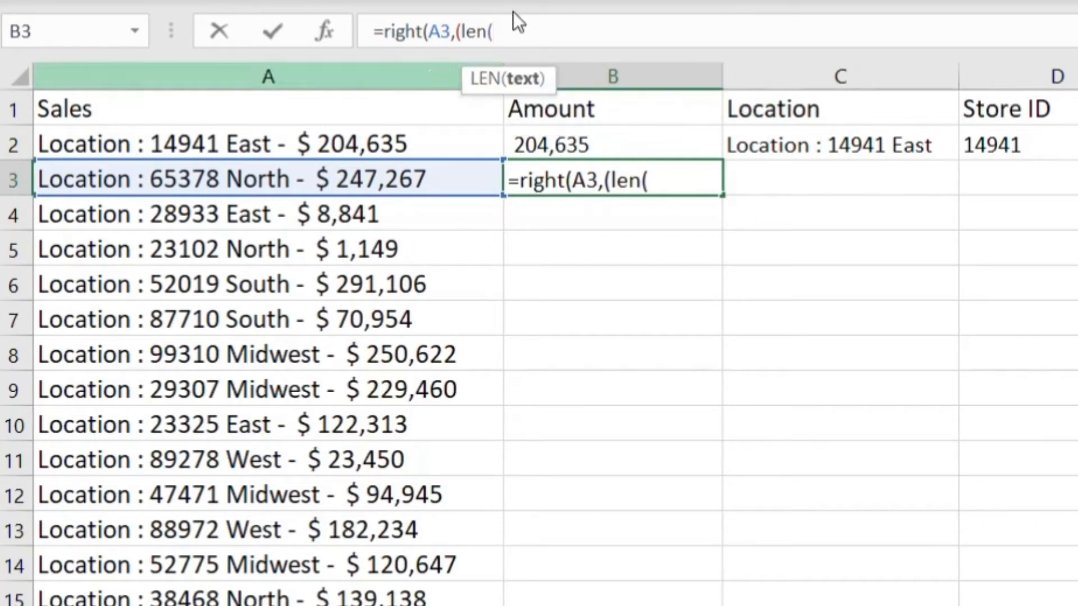
pyautogui.click(322, 179)
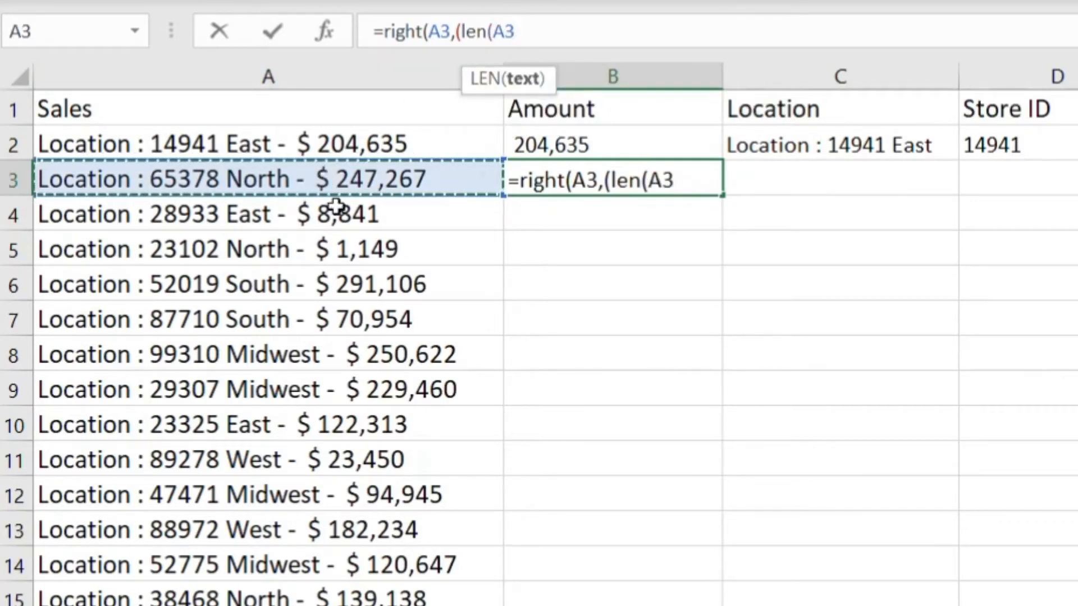
pyautogui.write(')-')
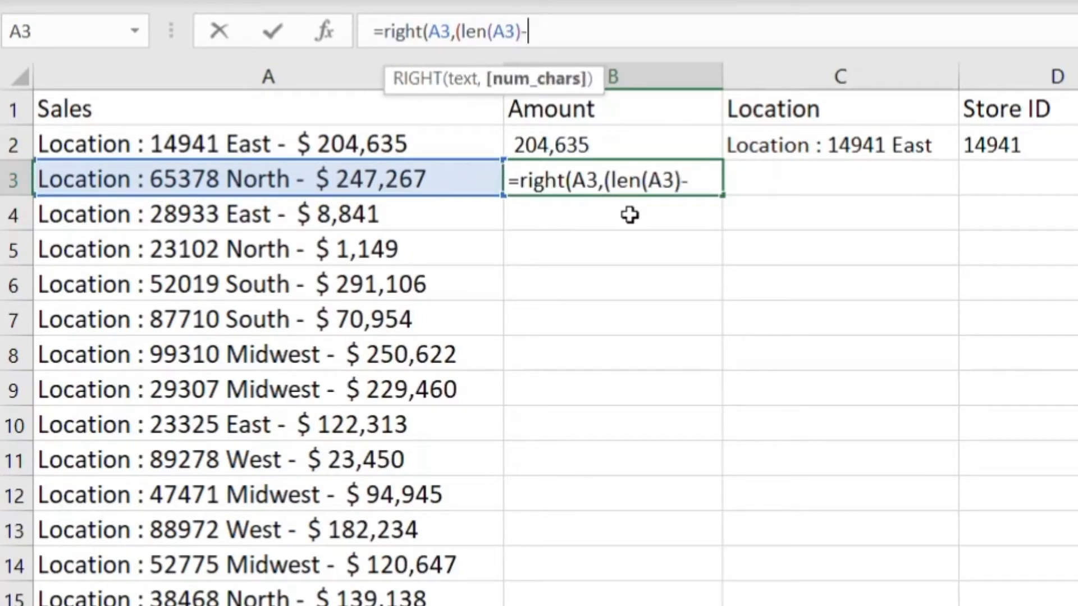
# Complete the B3 formula by subtracting the position of the dollar sign in A3, find("$",A3), and enter it
pyautogui.write('find')
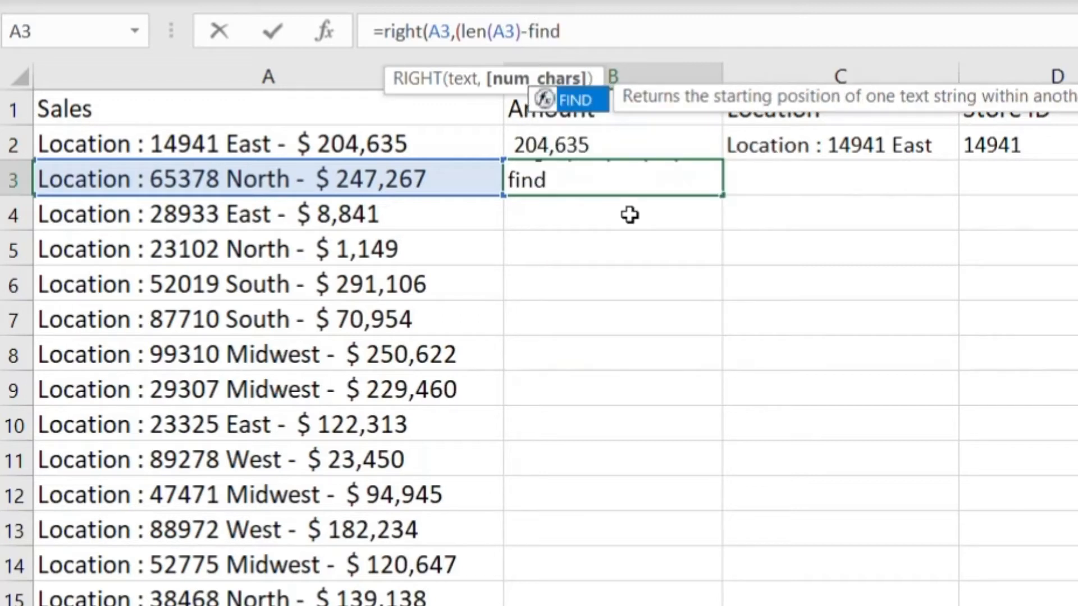
pyautogui.write('(')
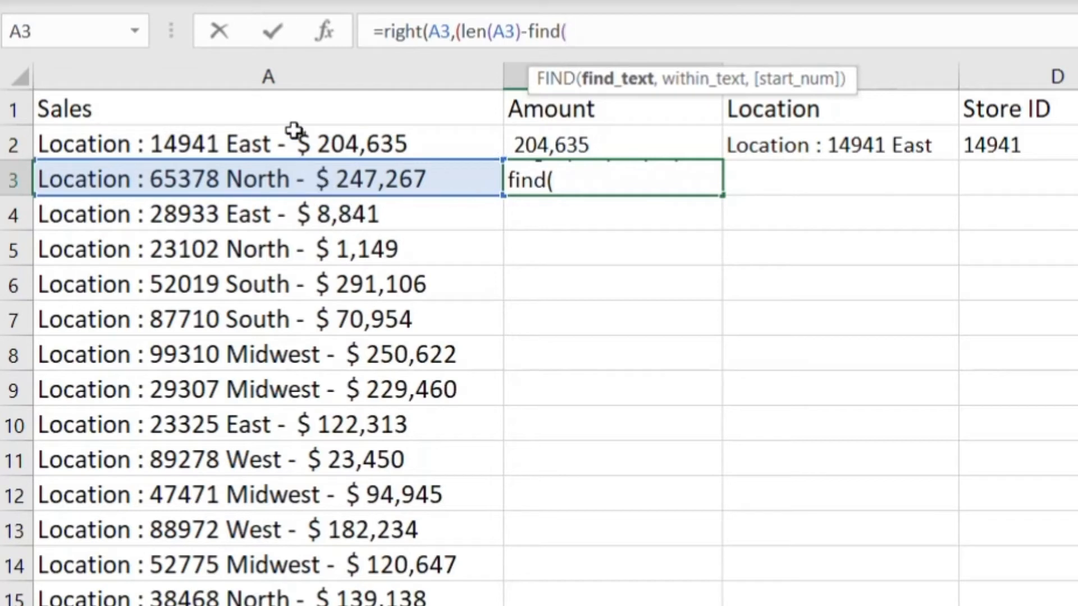
pyautogui.write('"$"')
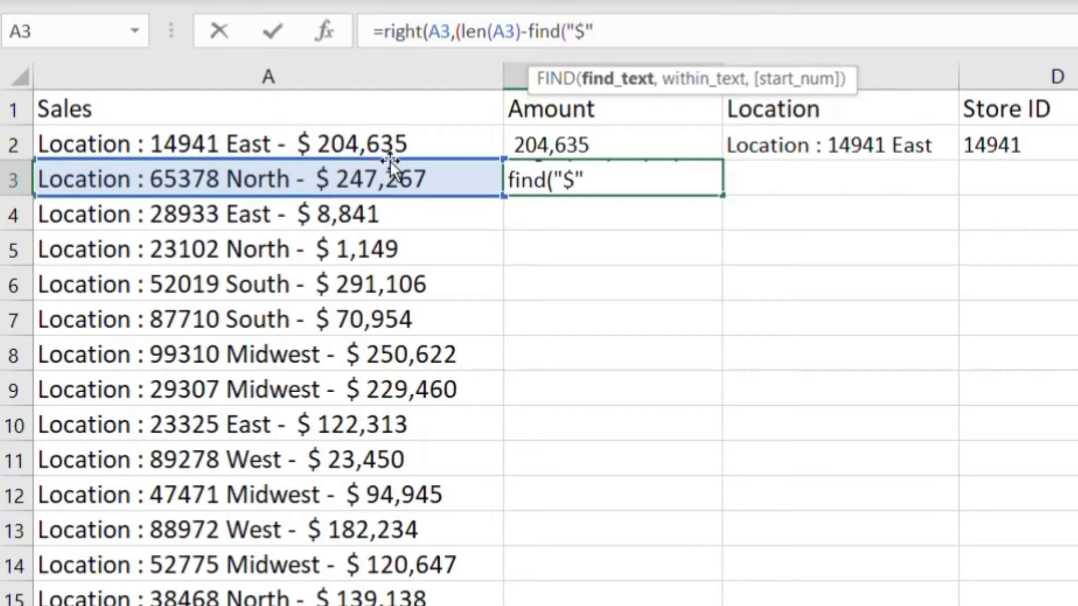
pyautogui.write(',')
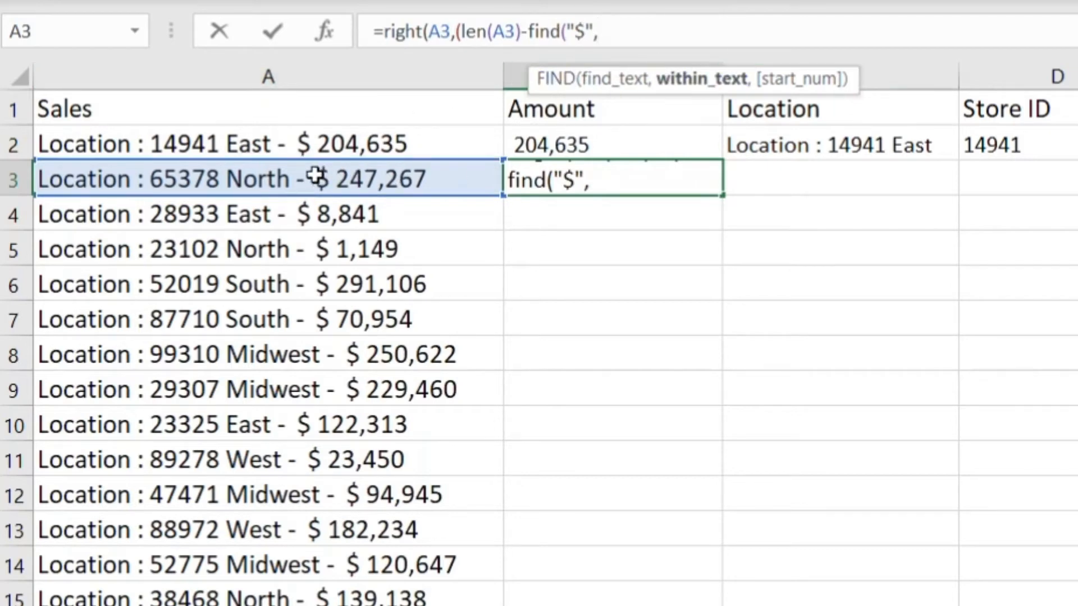
pyautogui.click(314, 180)
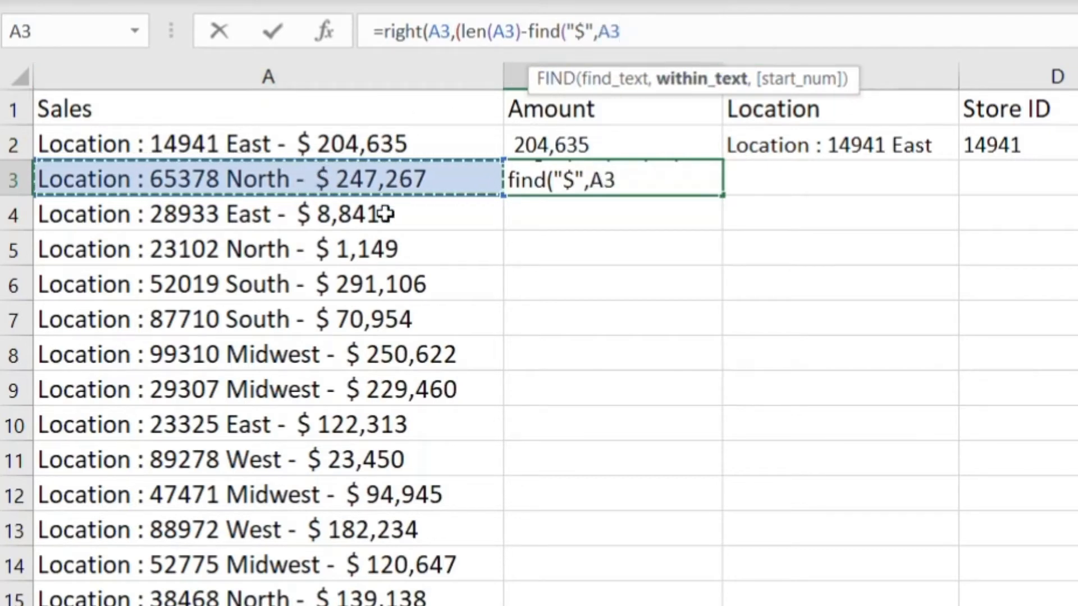
pyautogui.write(')')
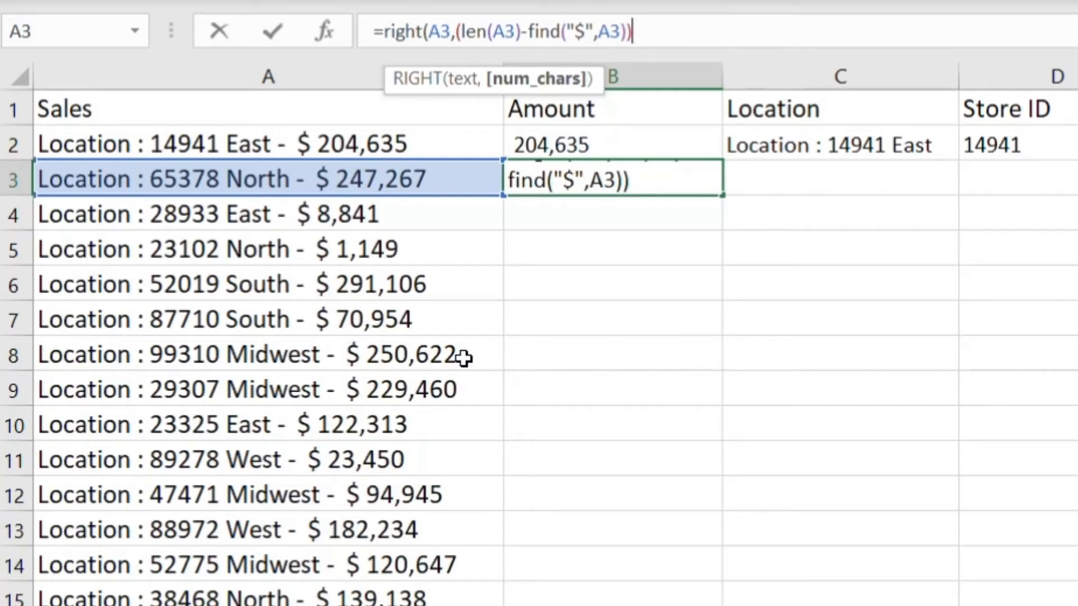
pyautogui.write(')')
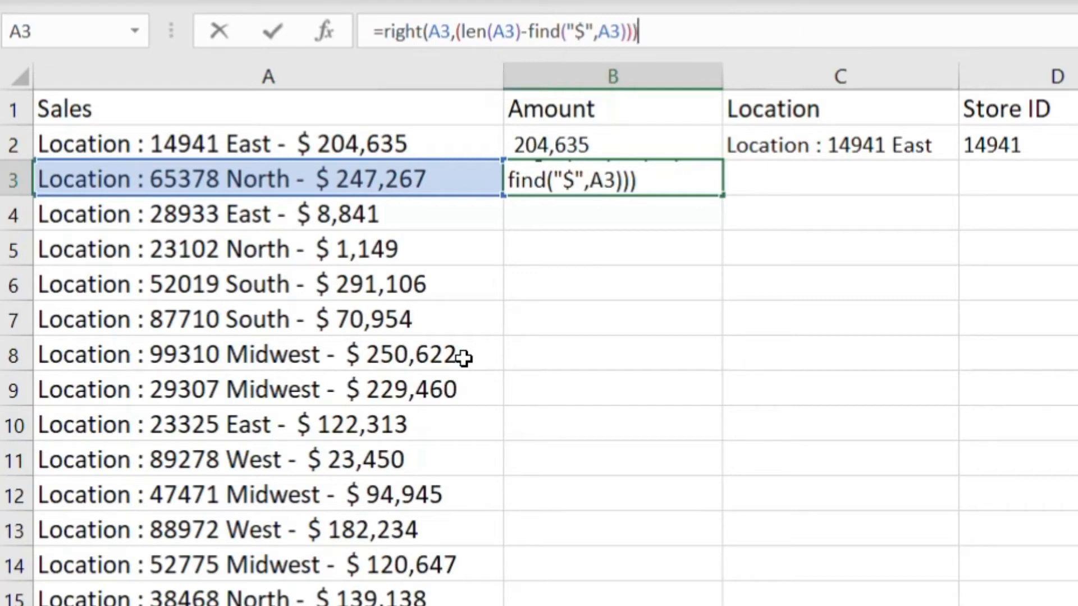
pyautogui.press('Return')
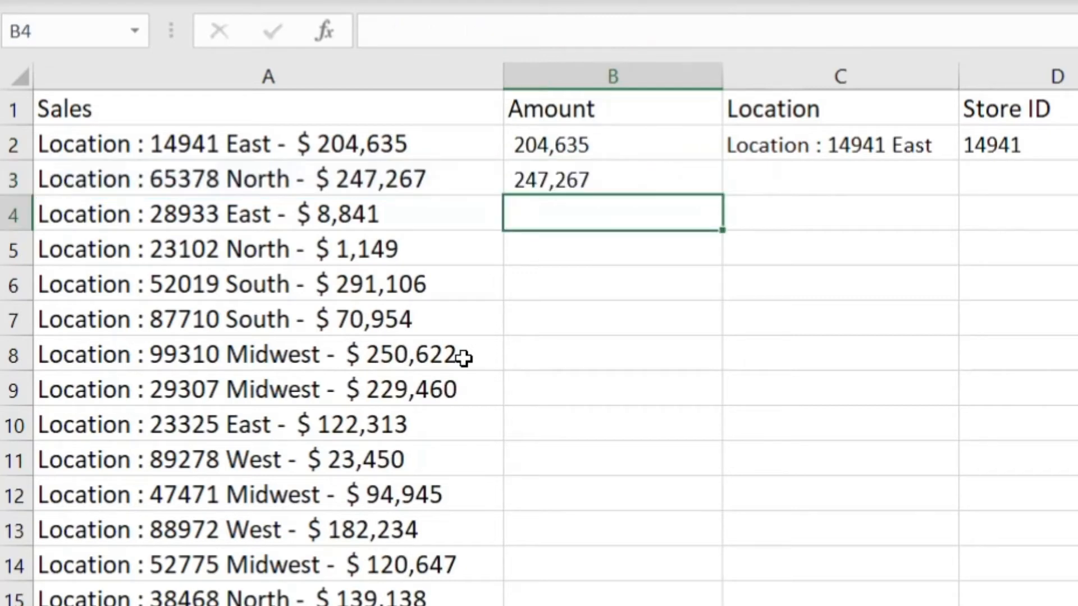
# Fill the Amount formula from B3 down through B20
pyautogui.click(611, 176)
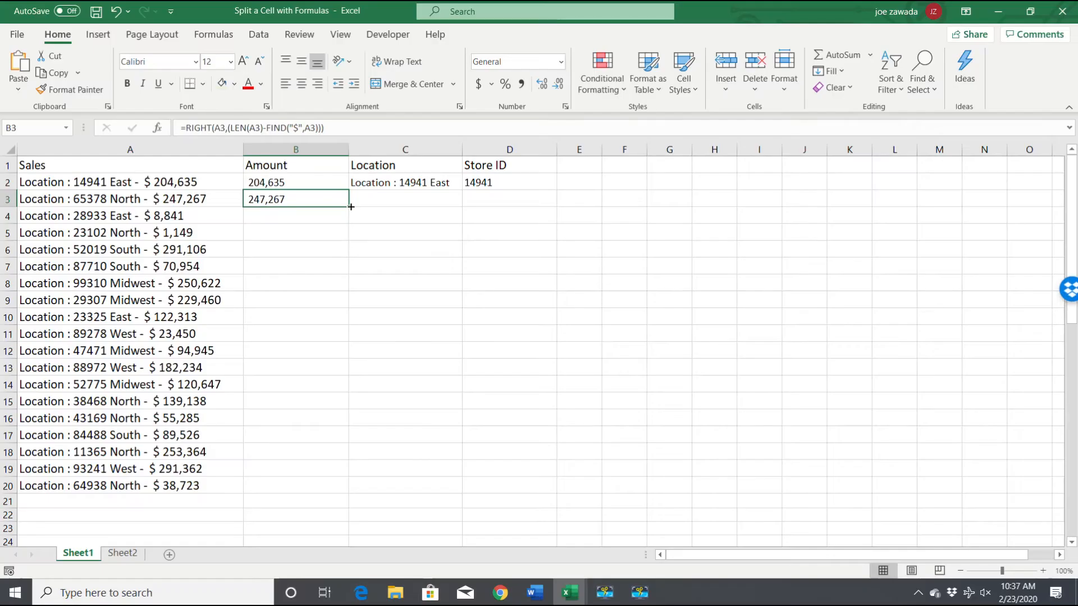
pyautogui.moveTo(722, 195); pyautogui.dragTo(682, 605)
pyautogui.moveTo(329, 419); pyautogui.dragTo(332, 494)
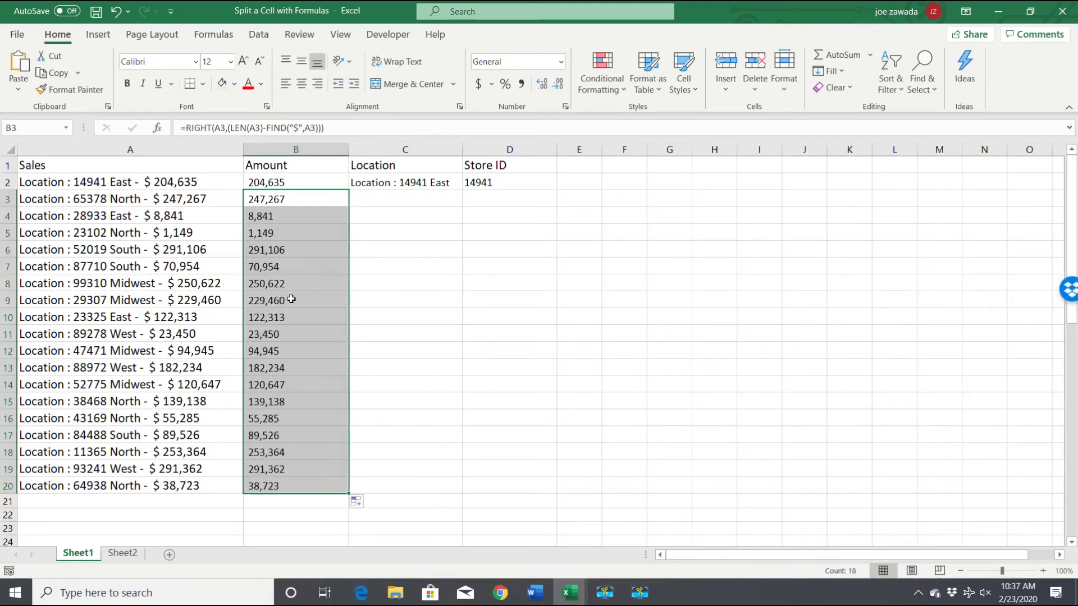
# Check the filled Amount formulas in several rows of column B against the Sales entries
pyautogui.click(265, 216)
pyautogui.click(270, 198)
pyautogui.click(271, 312)
pyautogui.click(270, 366)
pyautogui.click(266, 446)
pyautogui.click(263, 303)
pyautogui.click(274, 199)
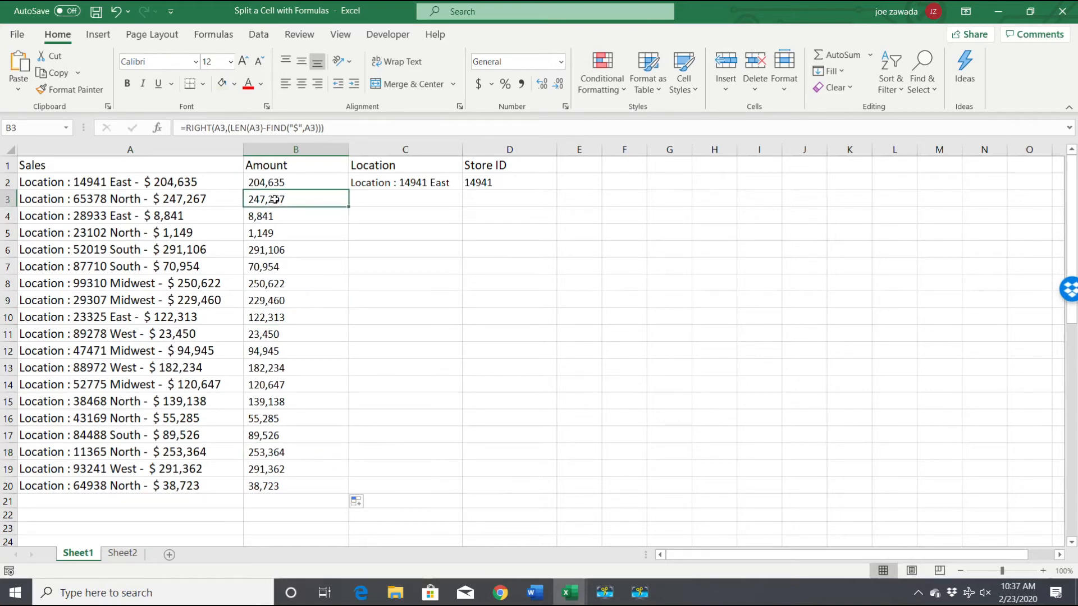
# Examine the location part of several Sales entries in column A for what precedes the dash
pyautogui.click(386, 195)
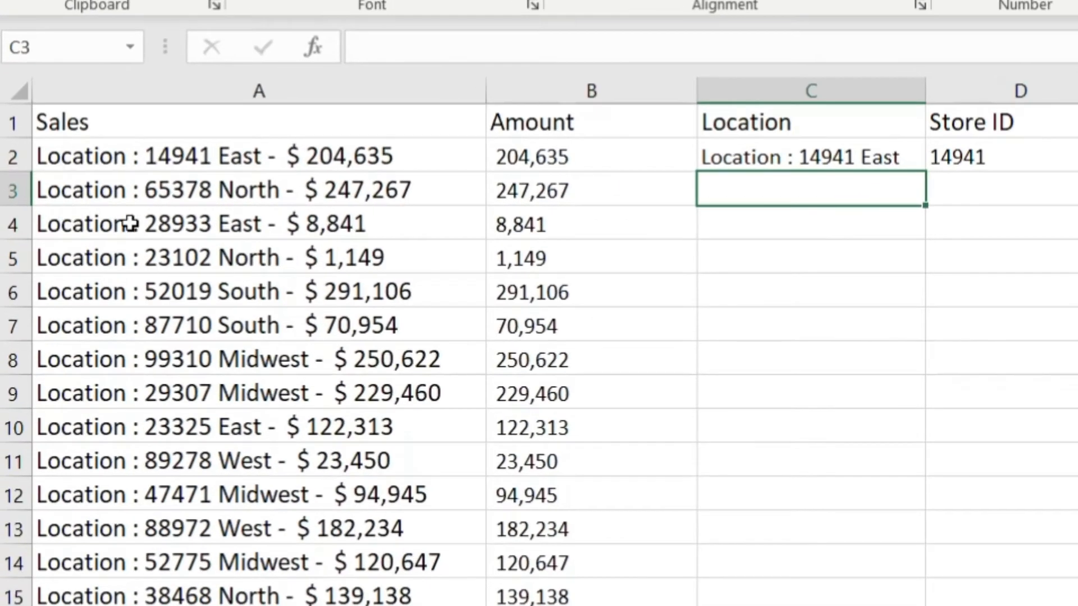
pyautogui.click(241, 195)
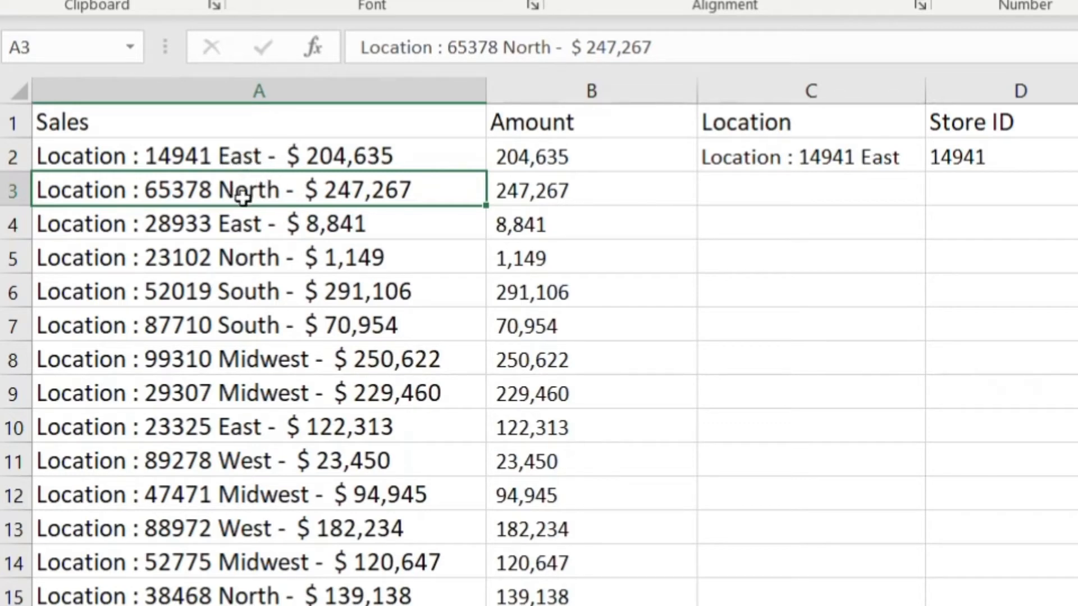
pyautogui.click(242, 236)
pyautogui.click(241, 281)
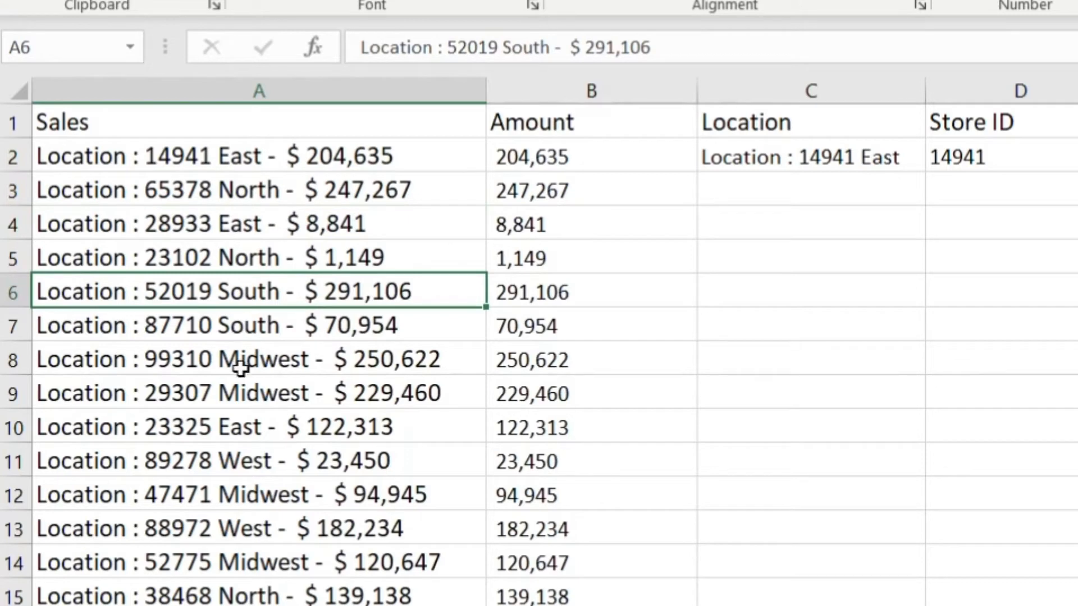
pyautogui.click(237, 362)
pyautogui.moveTo(240, 213); pyautogui.dragTo(243, 144)
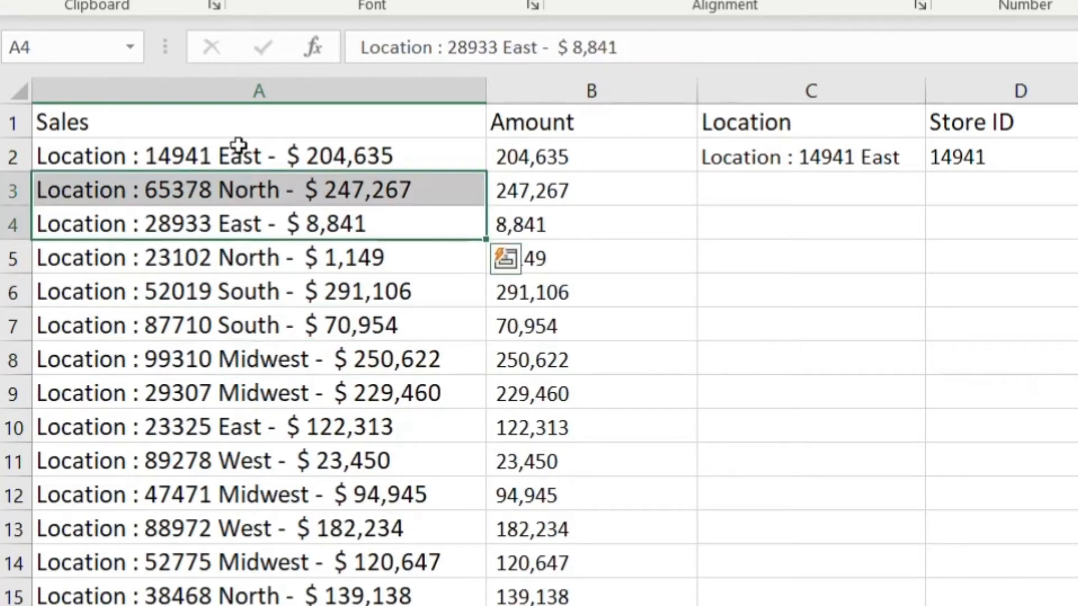
pyautogui.click(243, 144)
# Enter =left(A3,find("-",A3)) in C3 to extract the location text, and widen column C slightly to fit it
pyautogui.click(765, 186)
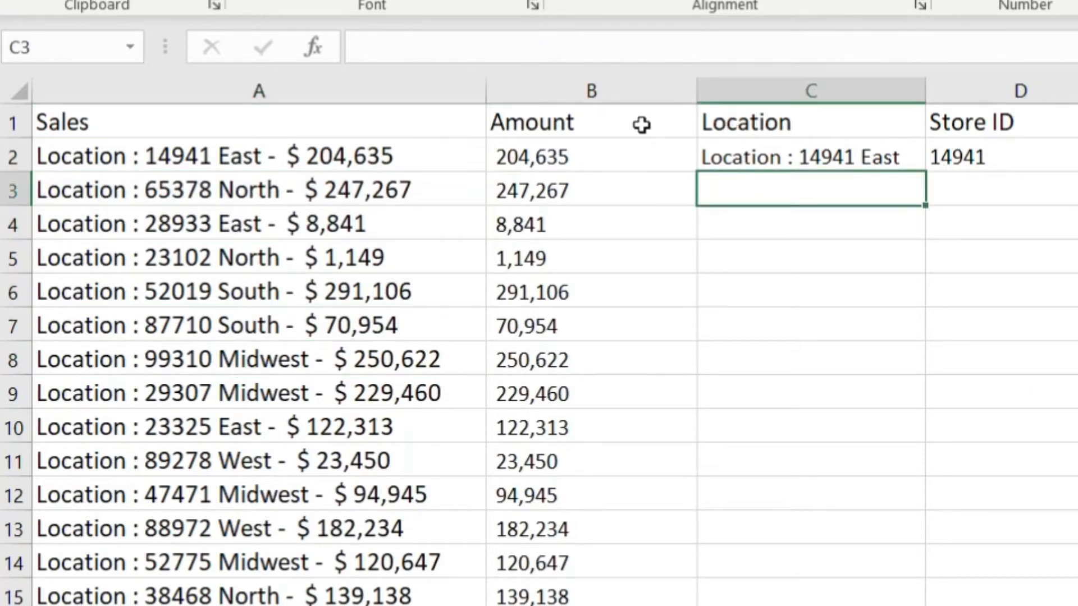
pyautogui.click(454, 52)
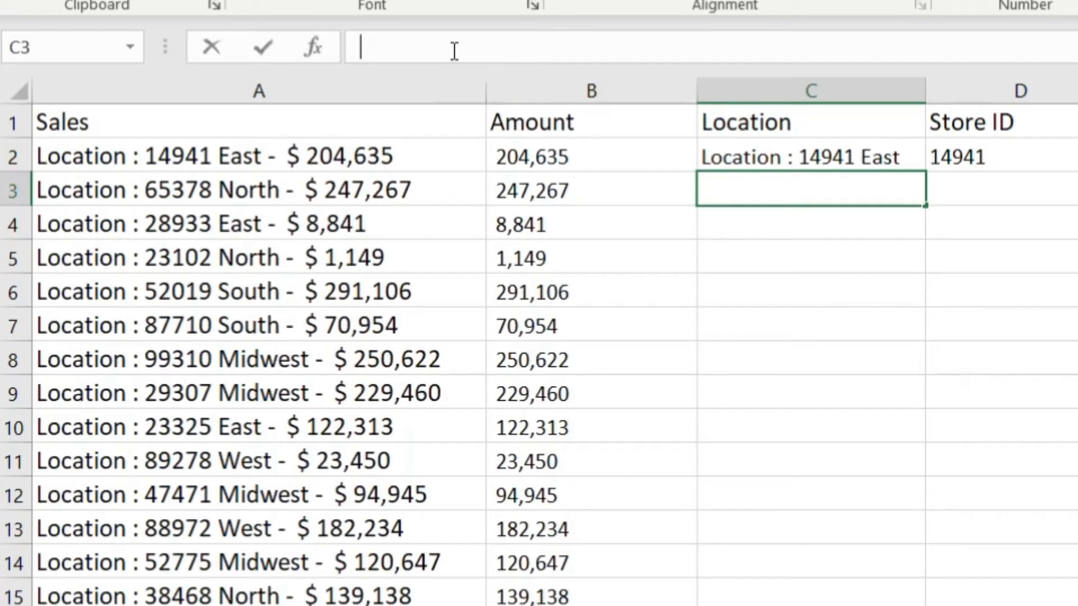
pyautogui.write('=left(')
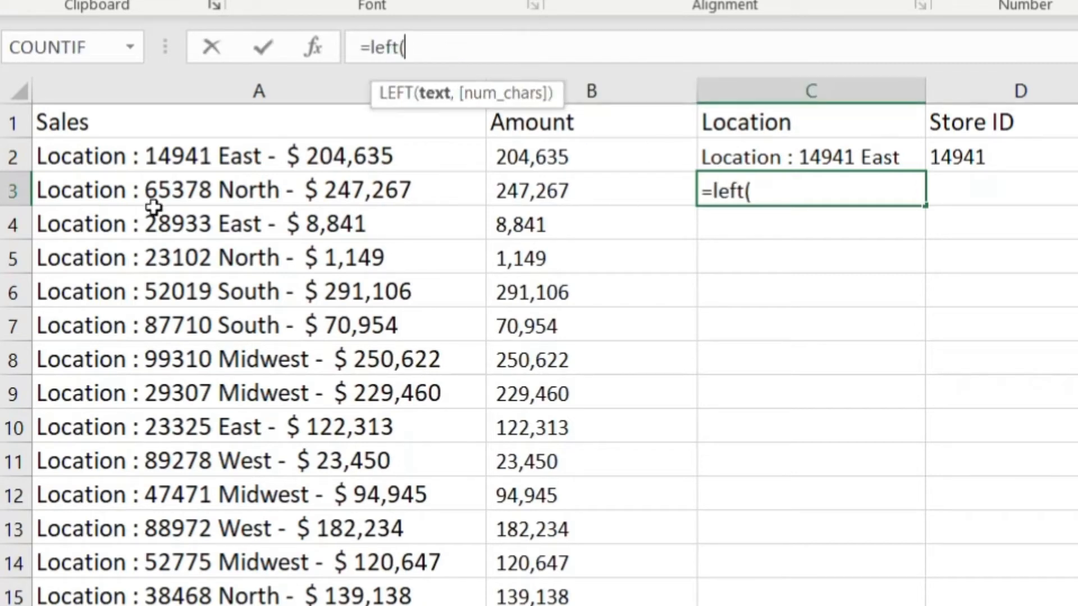
pyautogui.click(168, 191)
pyautogui.write(',')
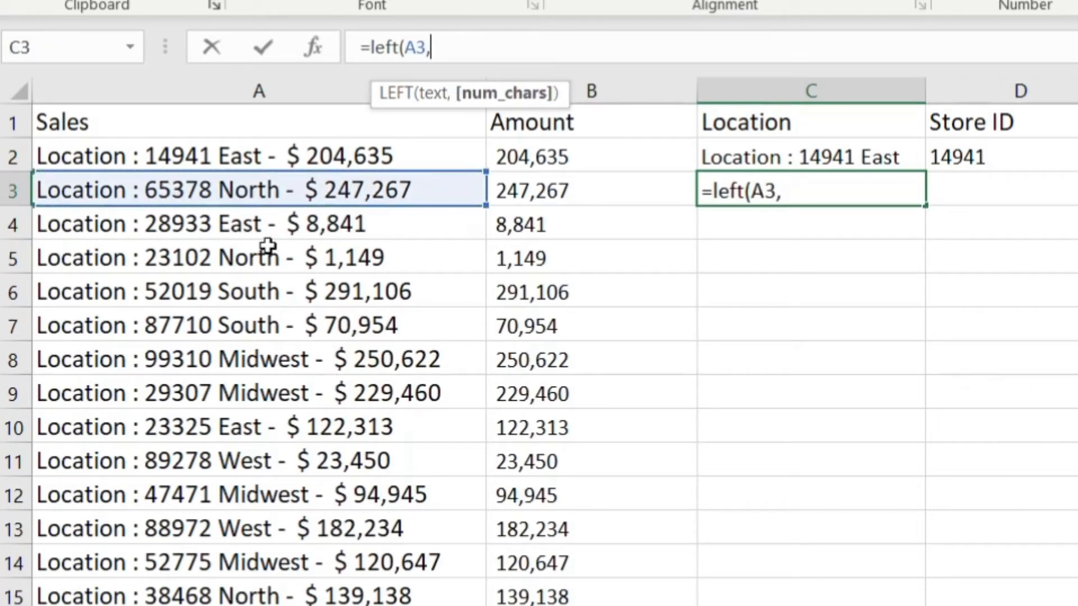
pyautogui.write('find(')
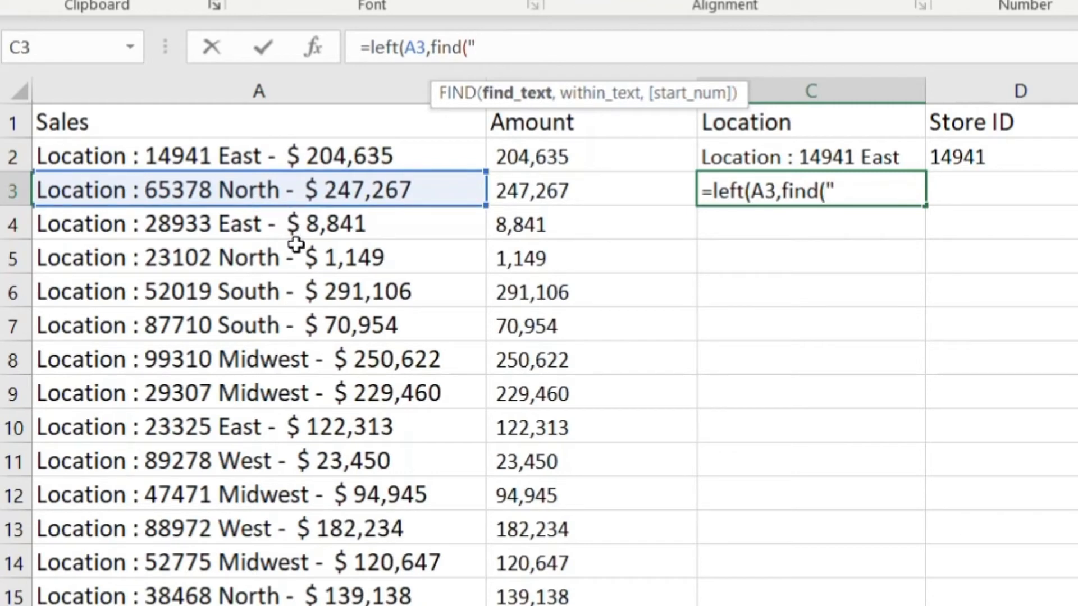
pyautogui.write('"')
pyautogui.write(',')
pyautogui.click(171, 195)
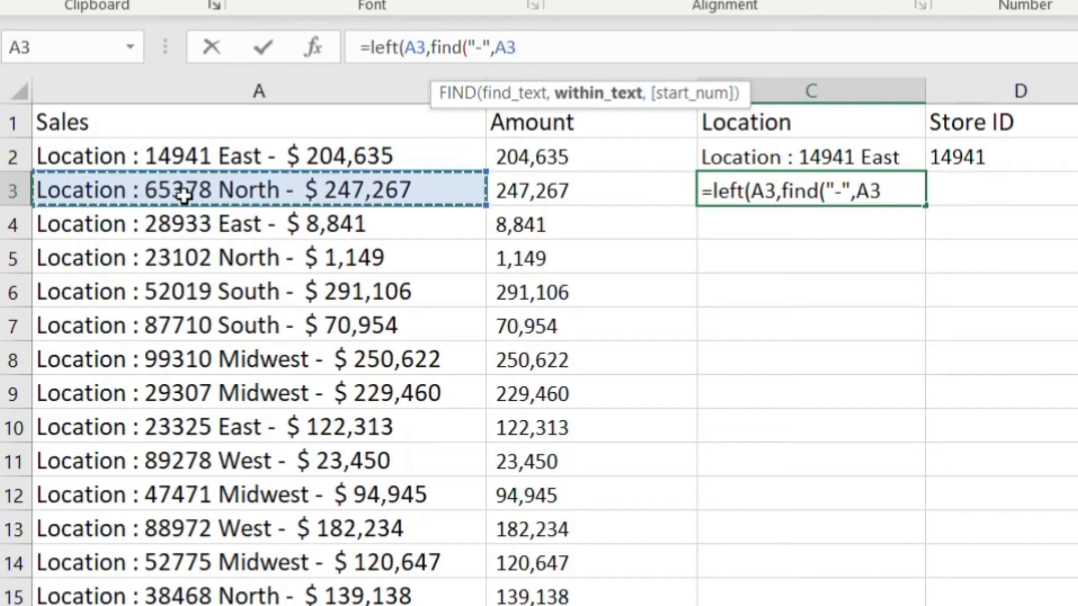
pyautogui.write(')')
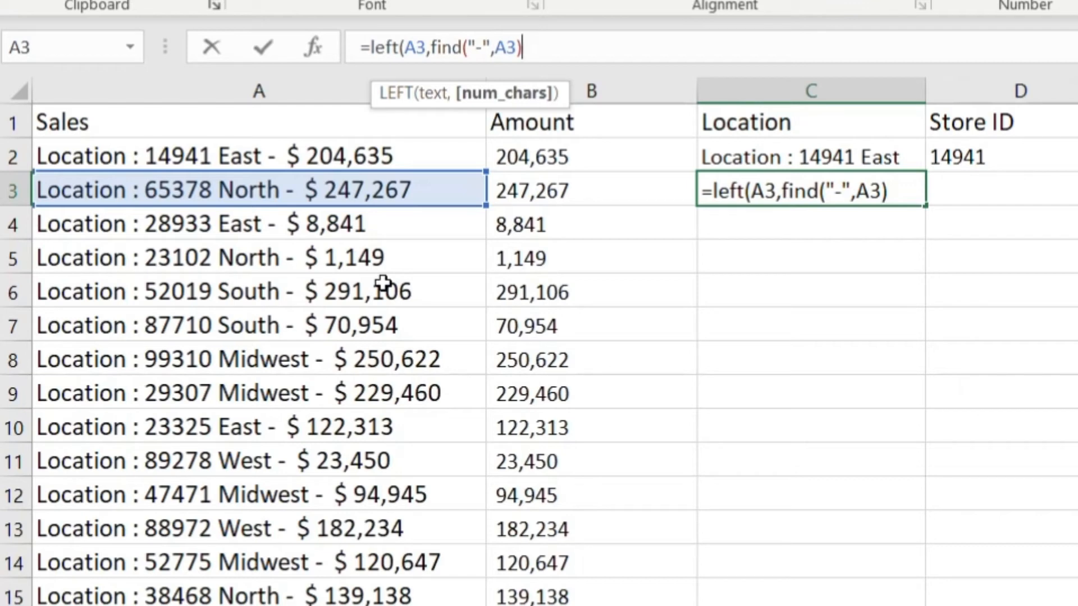
pyautogui.write(')')
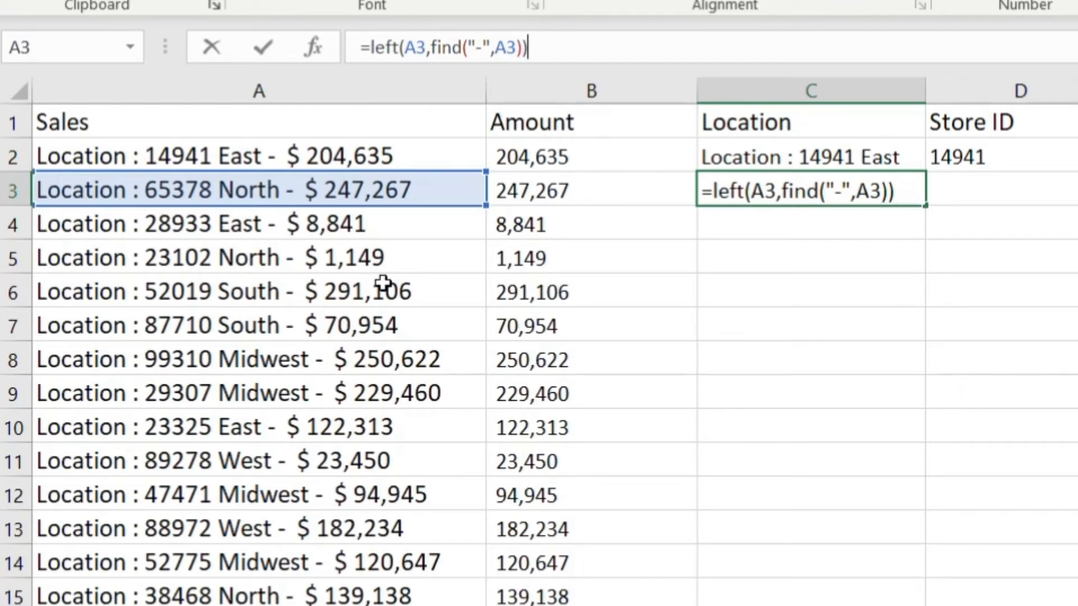
pyautogui.press('Return')
pyautogui.moveTo(923, 84); pyautogui.dragTo(951, 84)
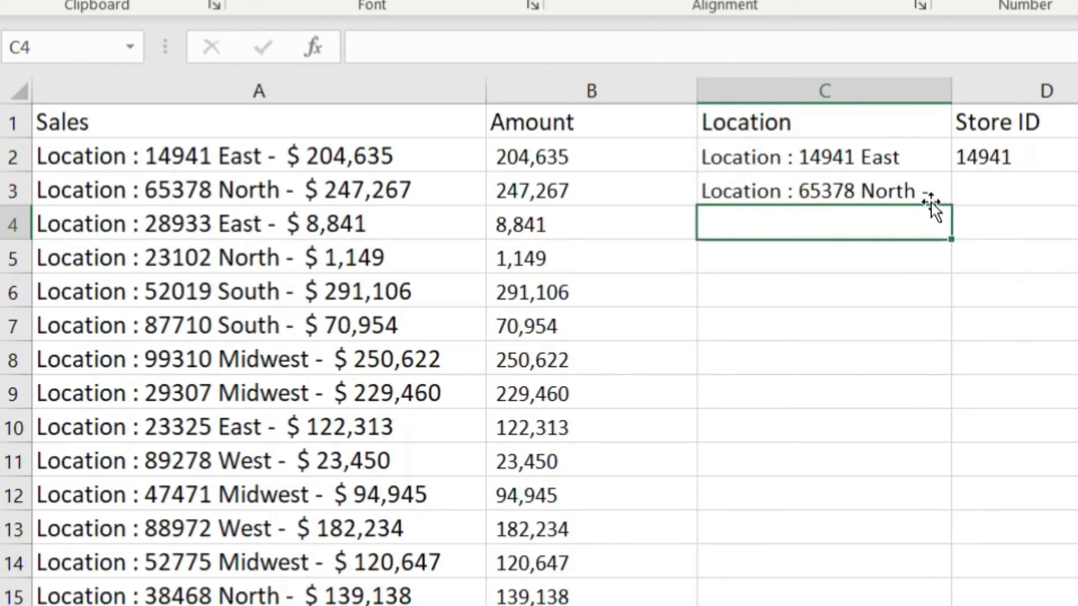
# Edit the C3 formula to subtract 2 from the FIND result, making it =LEFT(A3,FIND("-",A3)-2)
pyautogui.click(881, 191)
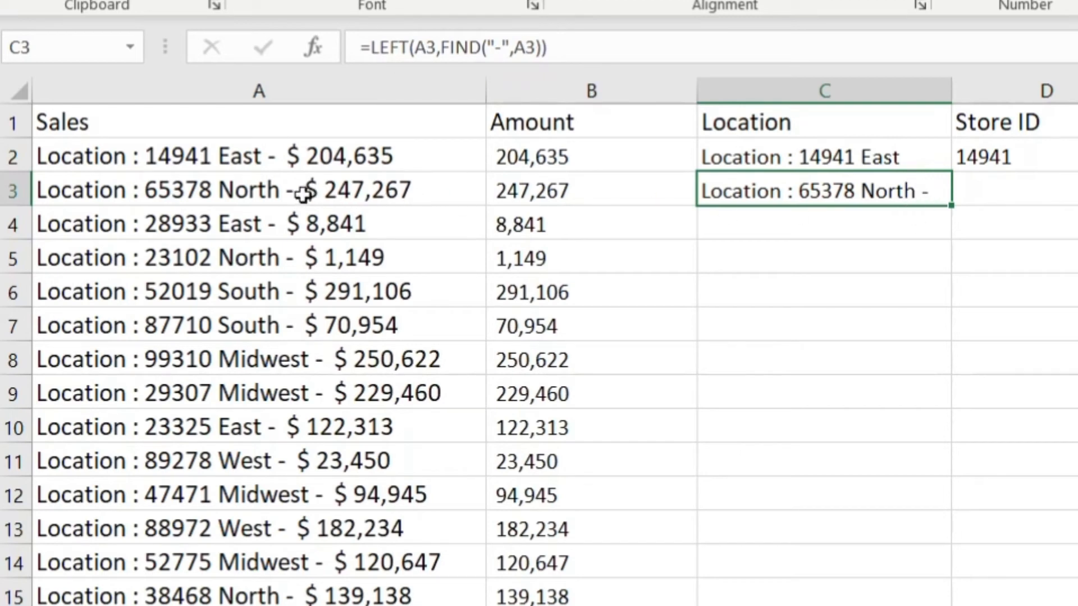
pyautogui.click(543, 48)
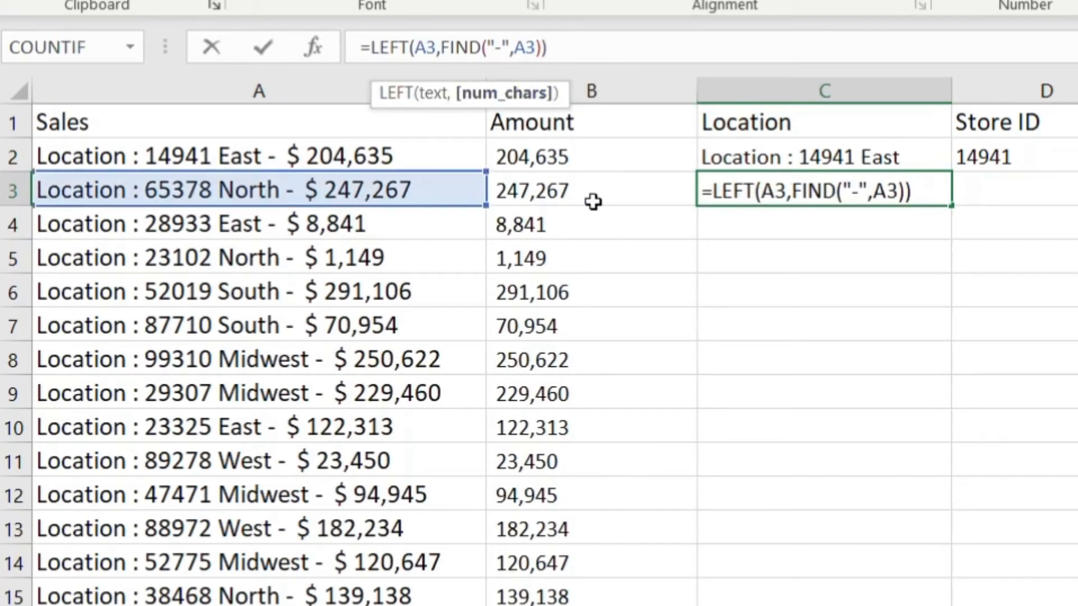
pyautogui.write('-2')
pyautogui.press('Return')
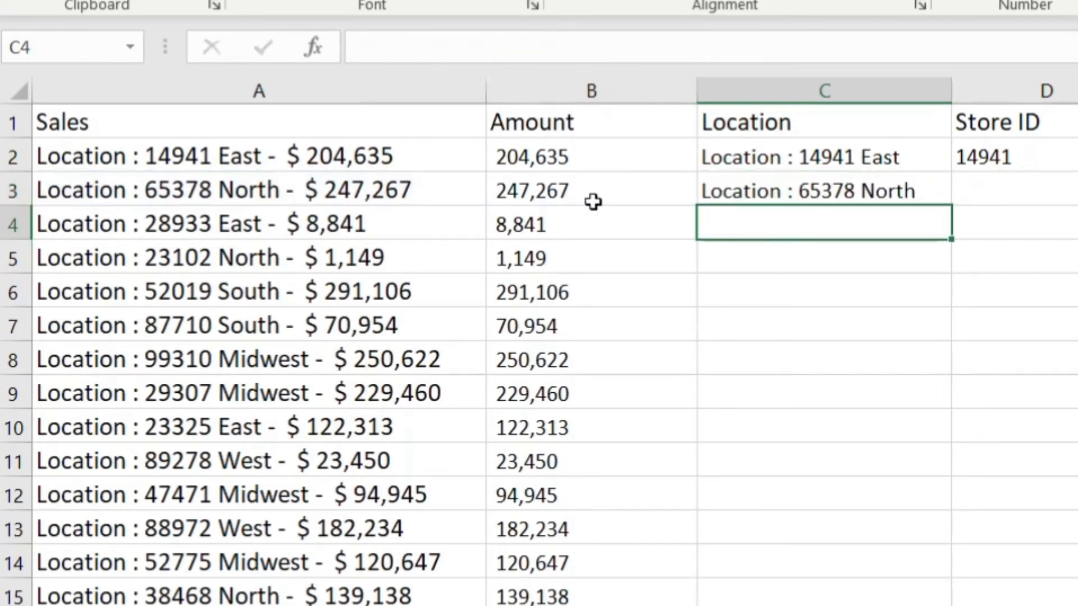
# Fill the Location formula from C3 down through C20 and check it in several rows
pyautogui.click(875, 189)
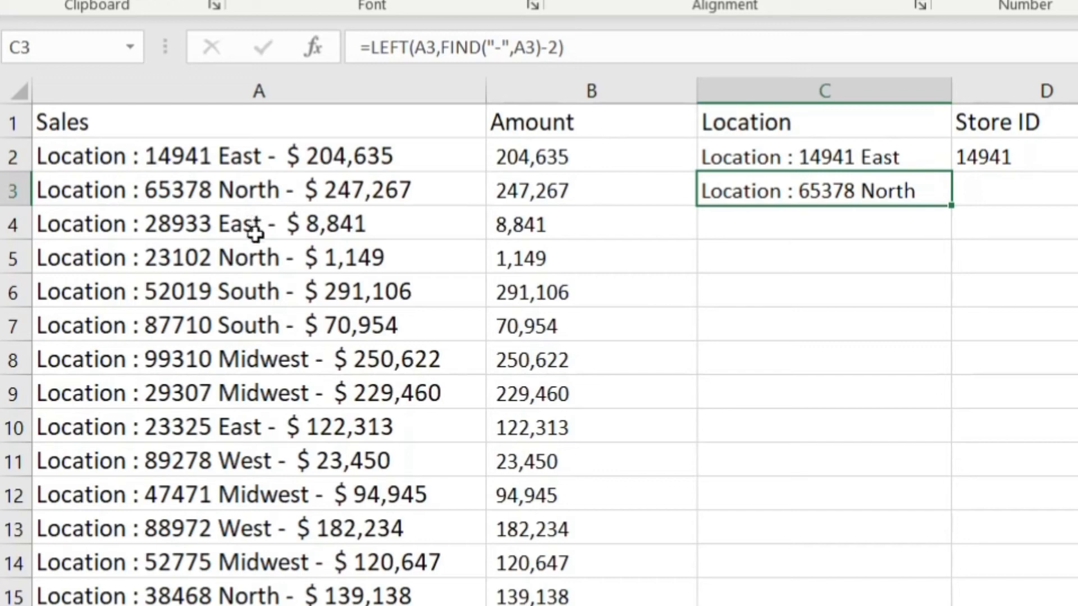
pyautogui.moveTo(951, 206); pyautogui.dragTo(948, 605)
pyautogui.click(832, 295)
pyautogui.click(834, 417)
pyautogui.click(418, 376)
pyautogui.click(418, 199)
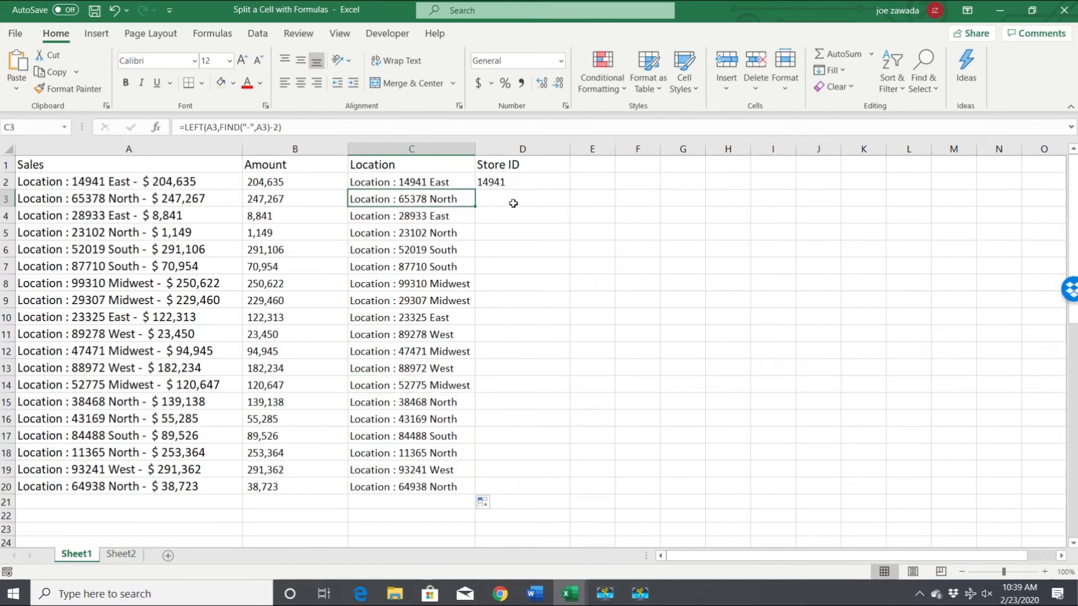
# Begin a MID formula in D3 for the Store ID, using A3 as its text argument
pyautogui.click(519, 202)
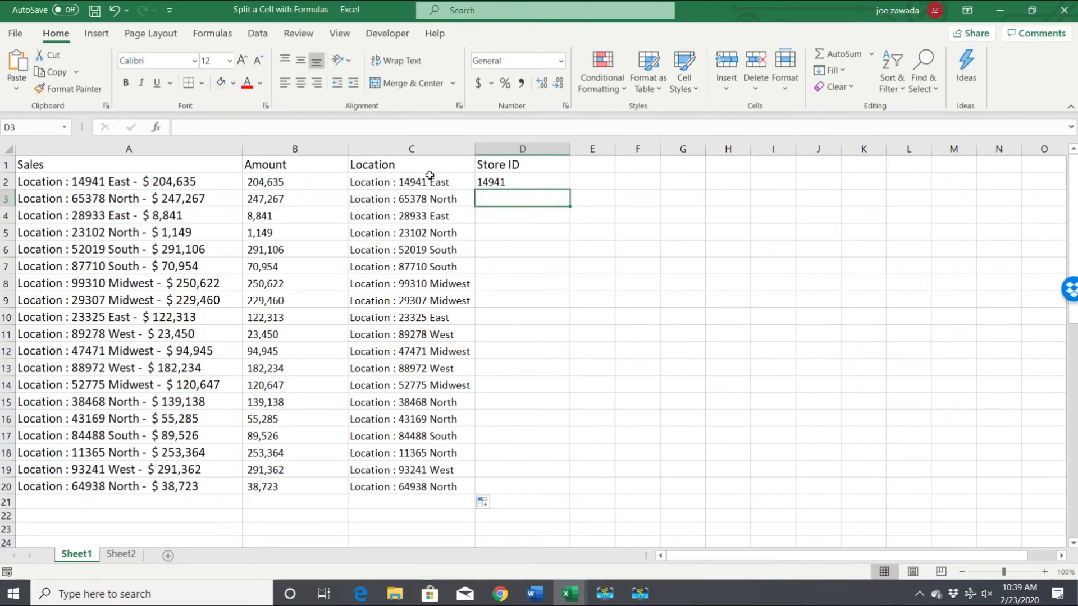
pyautogui.click(200, 128)
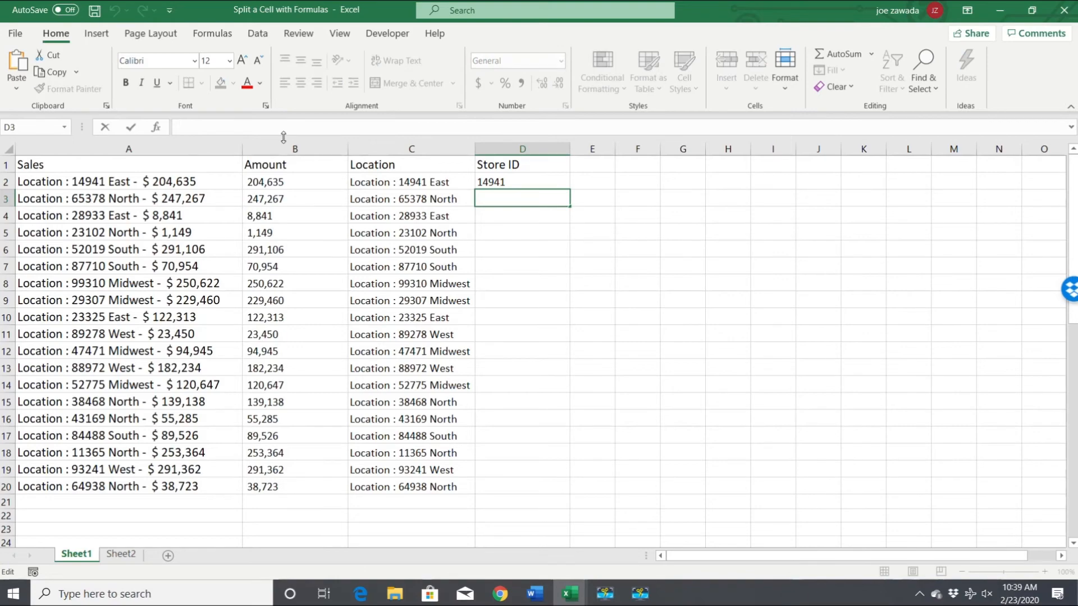
pyautogui.write('=mid')
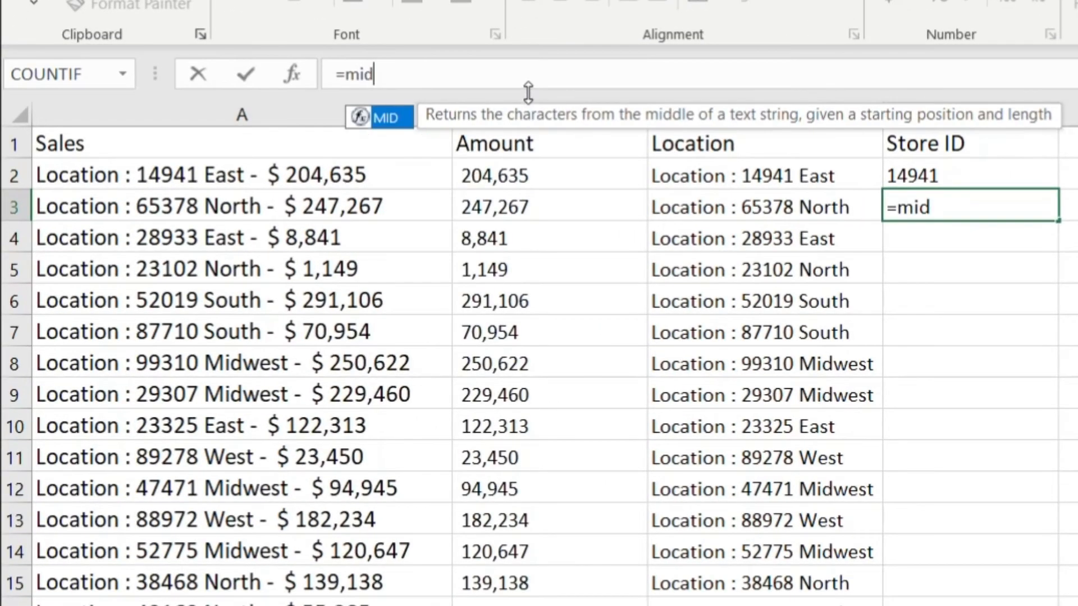
pyautogui.write('(')
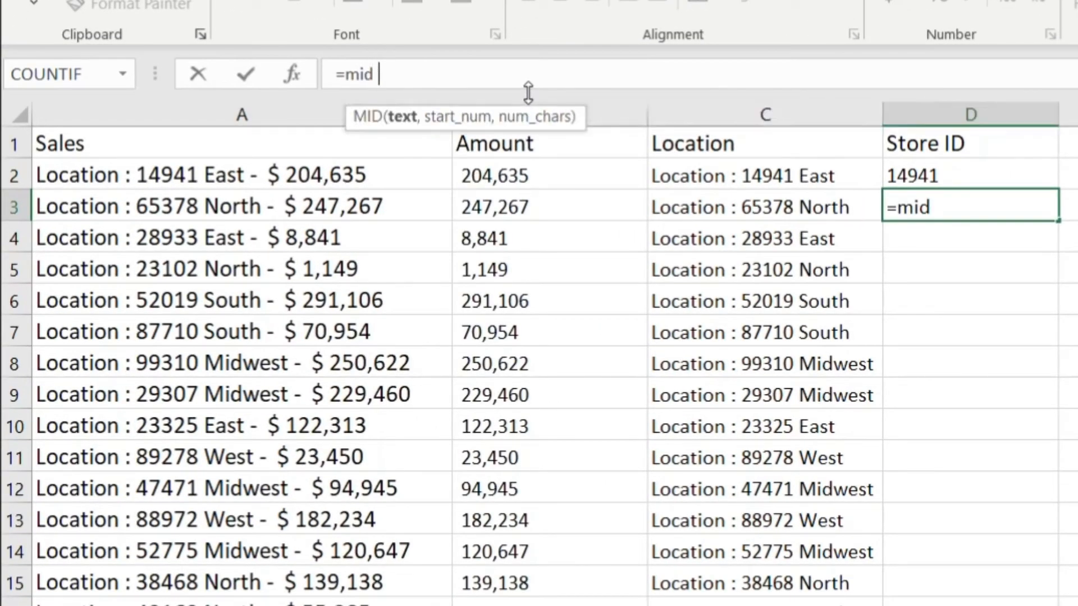
pyautogui.click(249, 205)
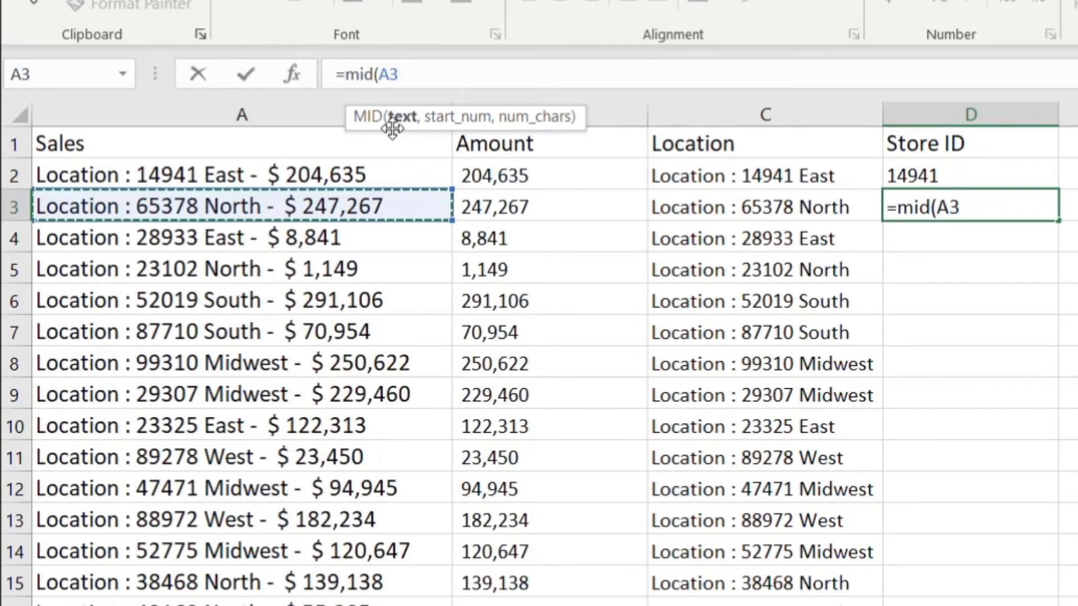
pyautogui.write(',')
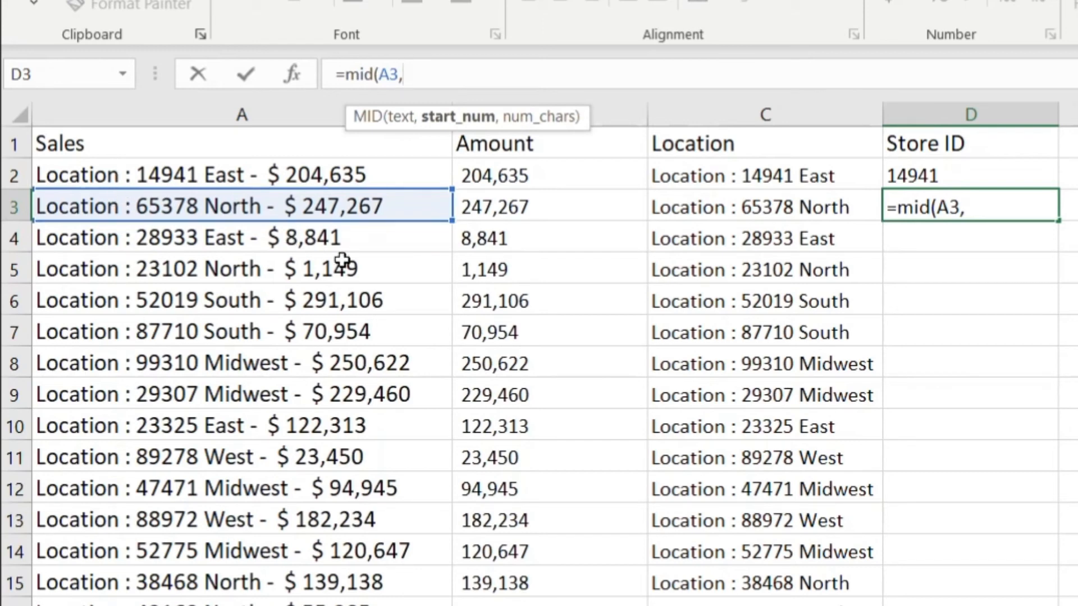
# Complete the D3 MID formula with start position find(":",A3)+2 and a length of 5 characters, and enter it
pyautogui.write('find(')
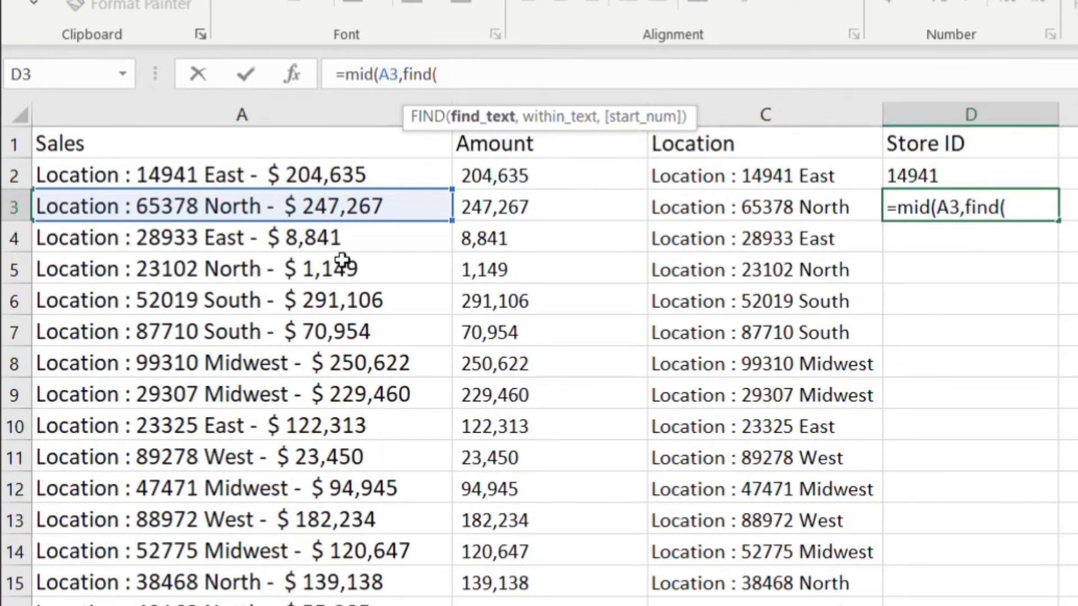
pyautogui.write('":",')
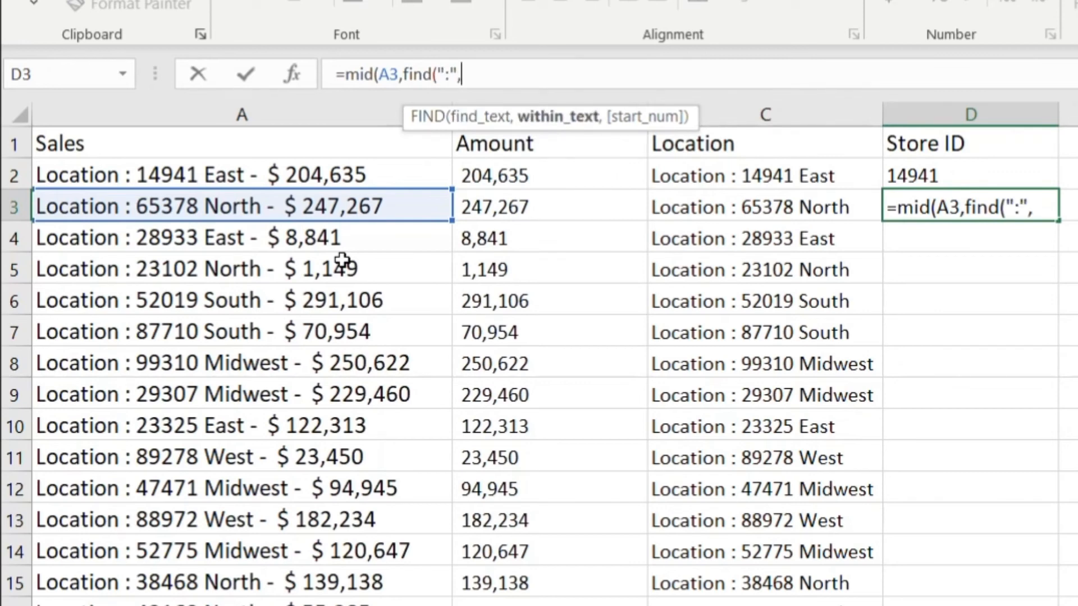
pyautogui.click(281, 218)
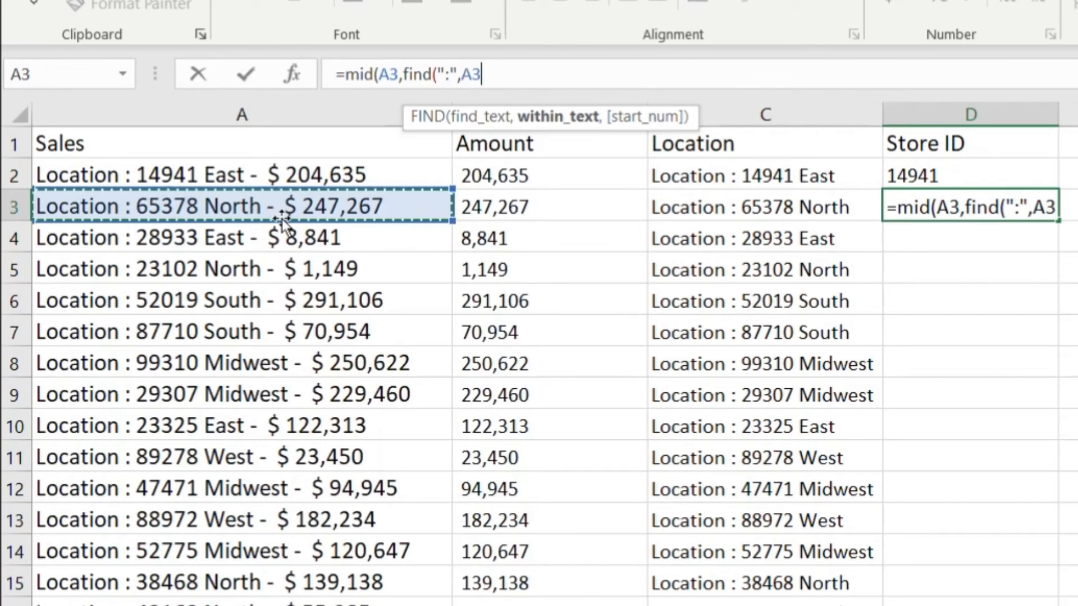
pyautogui.write(')')
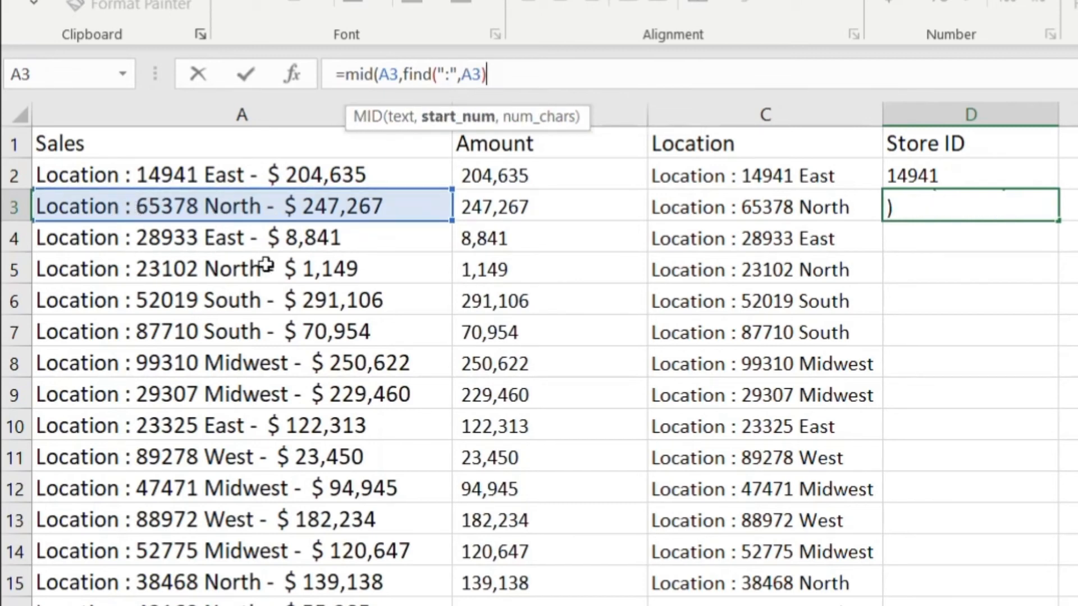
pyautogui.write('+2')
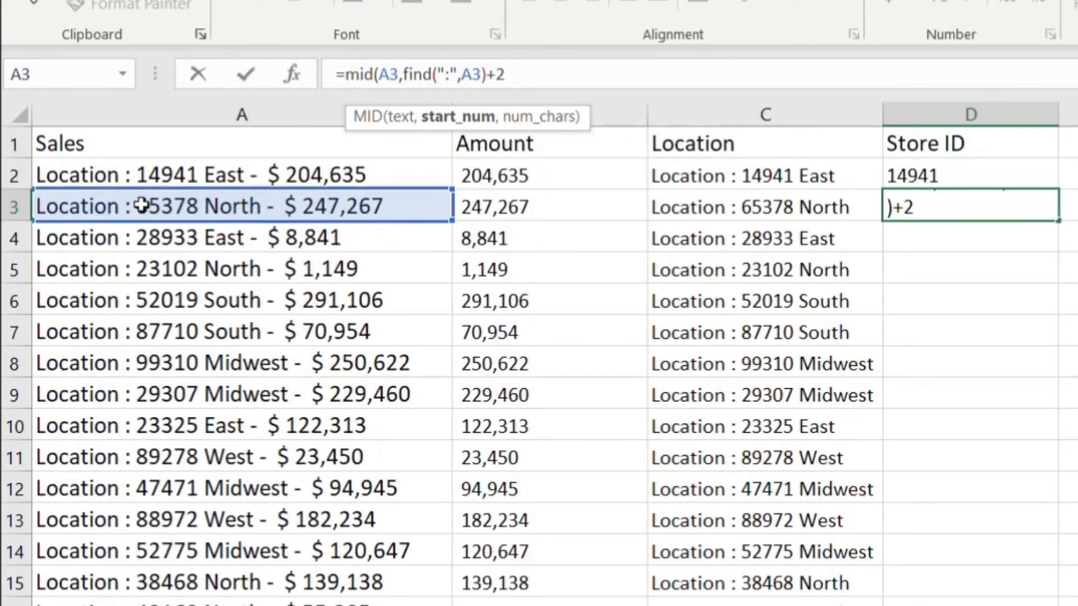
pyautogui.write(',')
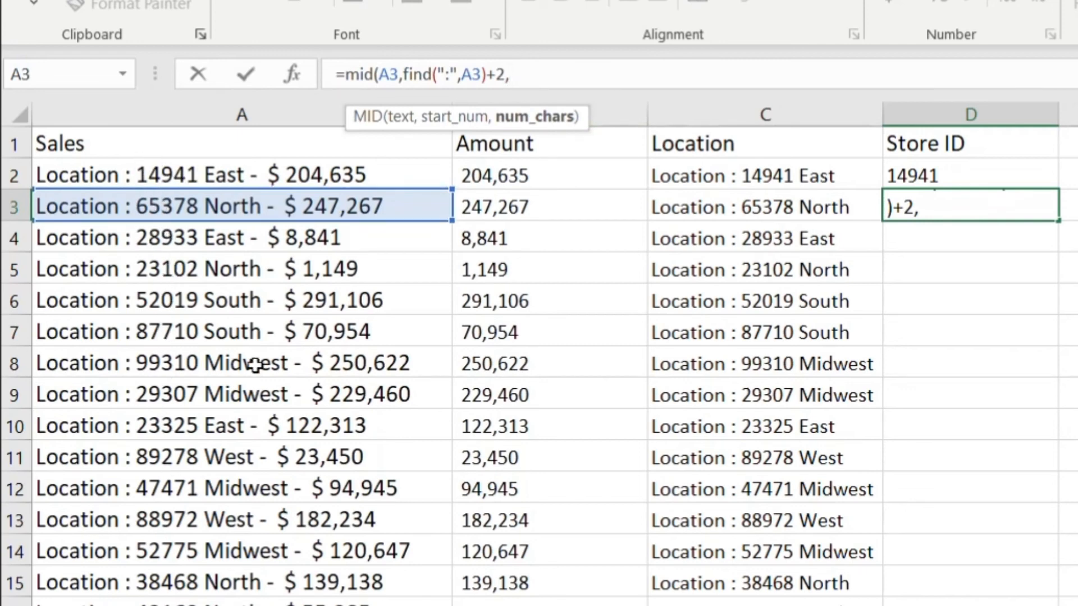
pyautogui.write('5)')
pyautogui.press('Return')
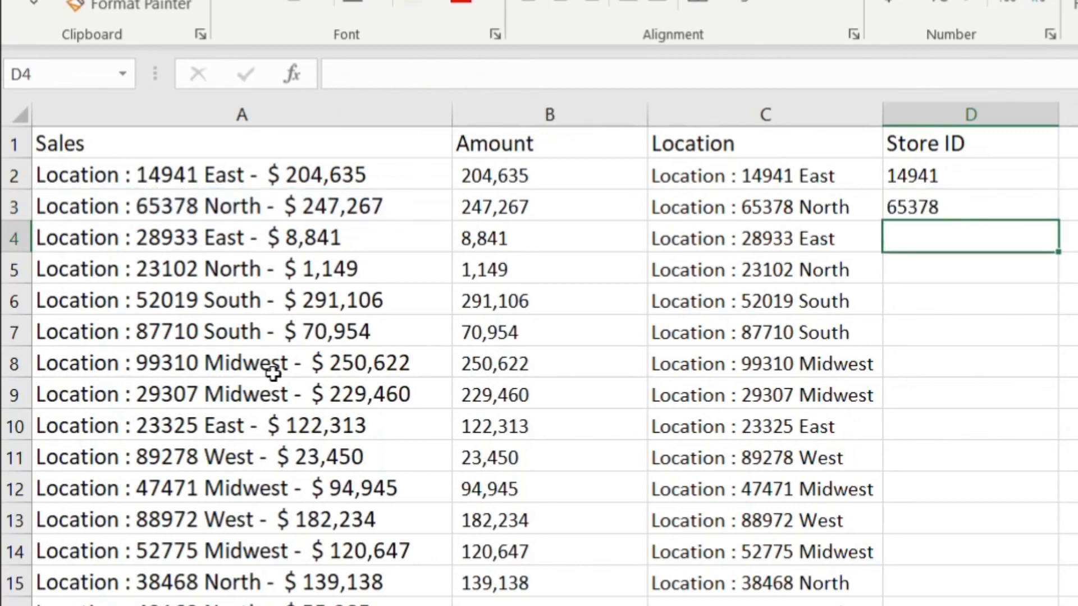
# Fill the Store ID formula from D3 down the column and clear the surplus copy in D21
pyautogui.click(971, 204)
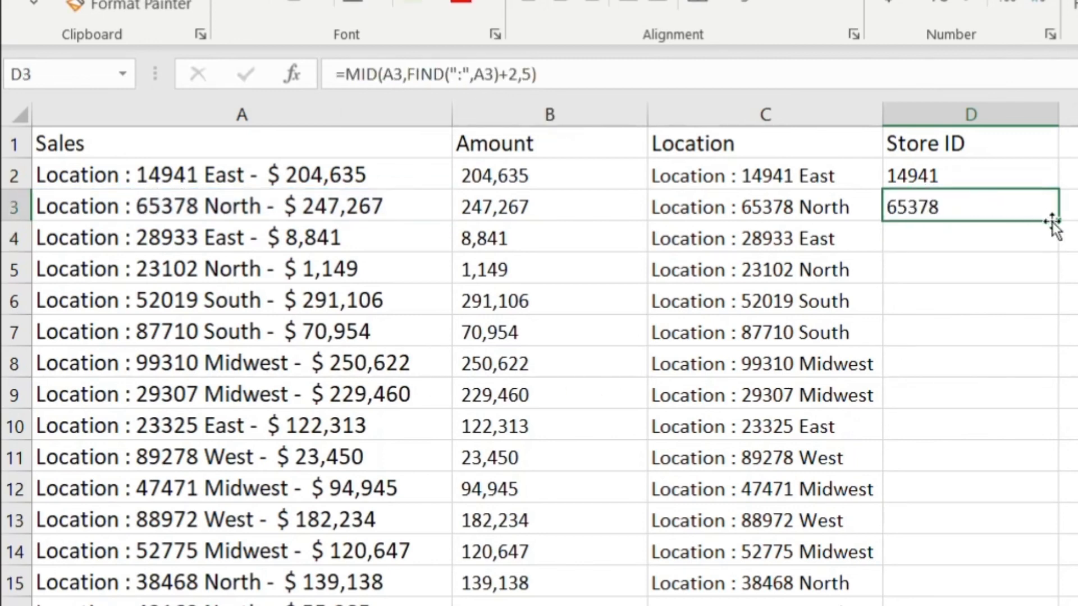
pyautogui.moveTo(1057, 221); pyautogui.dragTo(1055, 603)
pyautogui.click(999, 605)
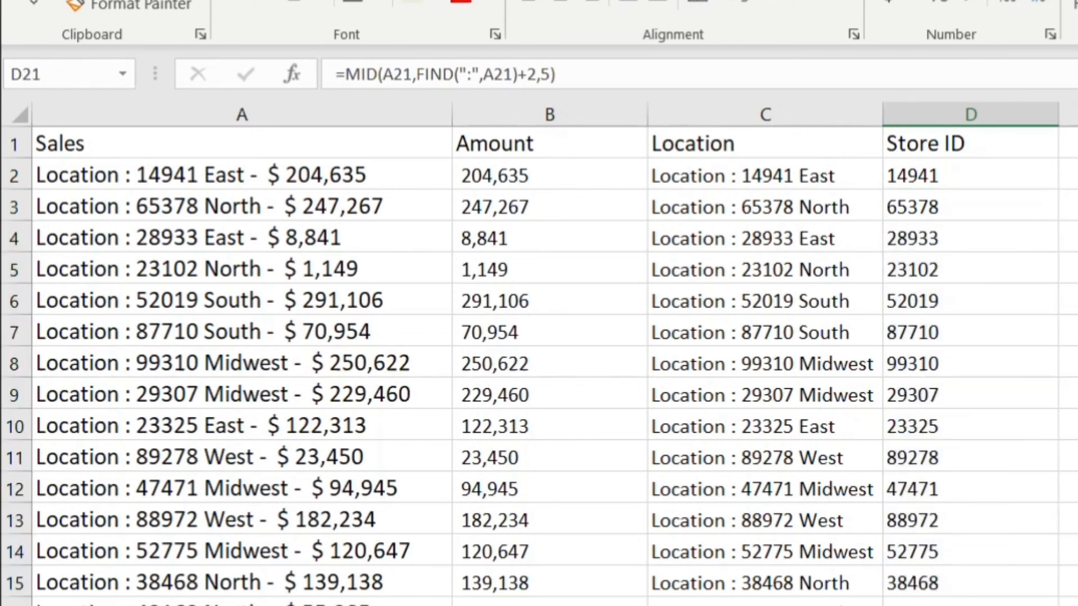
pyautogui.press('Delete')
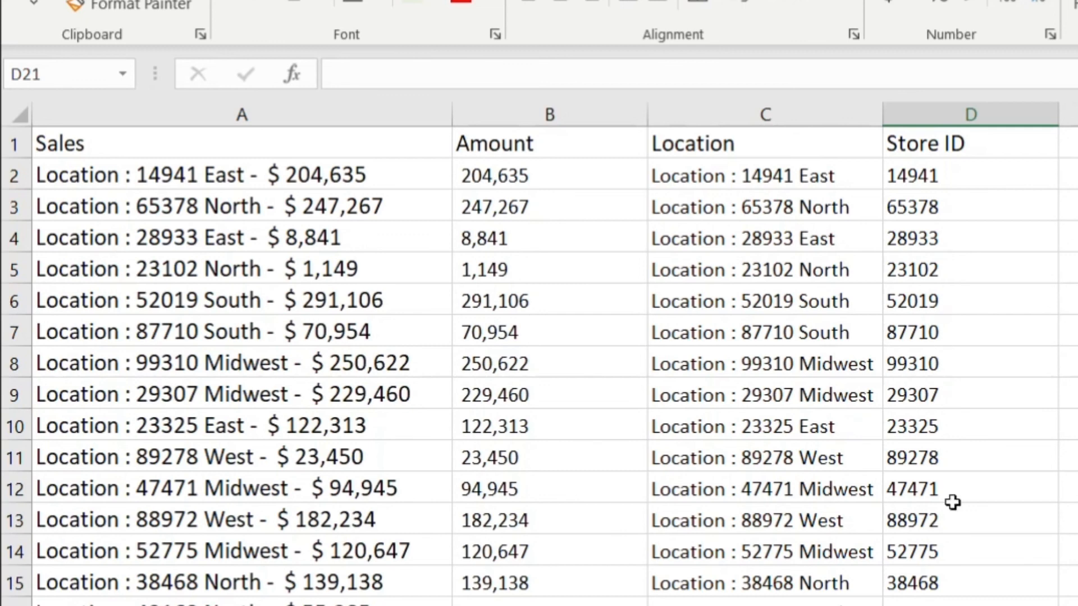
# Check the filled formulas in several rows of the Amount, Location and Store ID columns
pyautogui.click(772, 327)
pyautogui.click(757, 482)
pyautogui.click(527, 334)
pyautogui.click(539, 463)
pyautogui.click(546, 553)
pyautogui.click(544, 388)
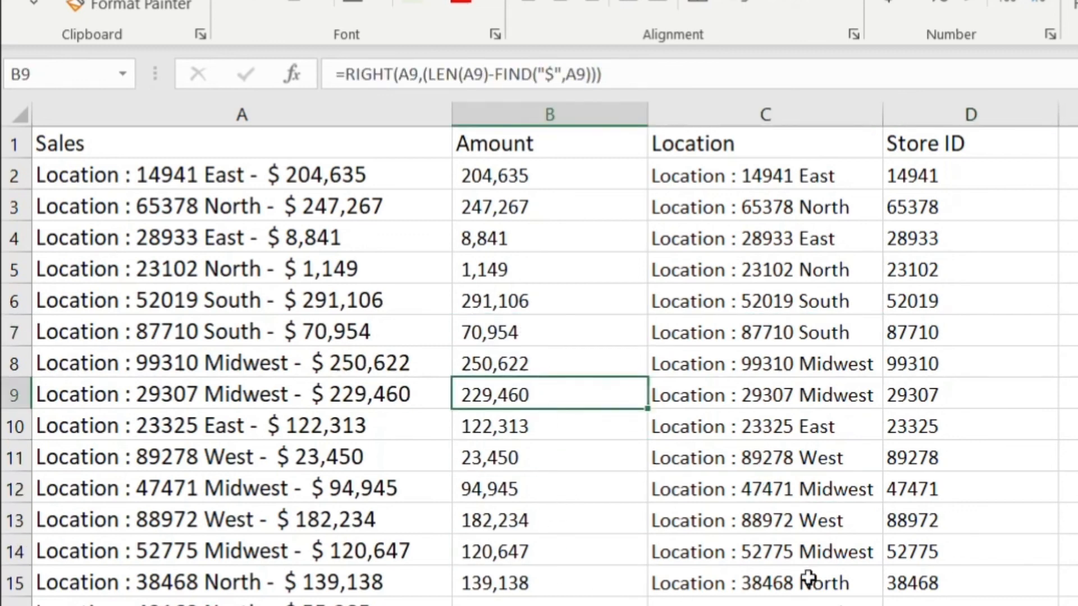
pyautogui.click(794, 523)
pyautogui.click(936, 306)
pyautogui.click(789, 328)
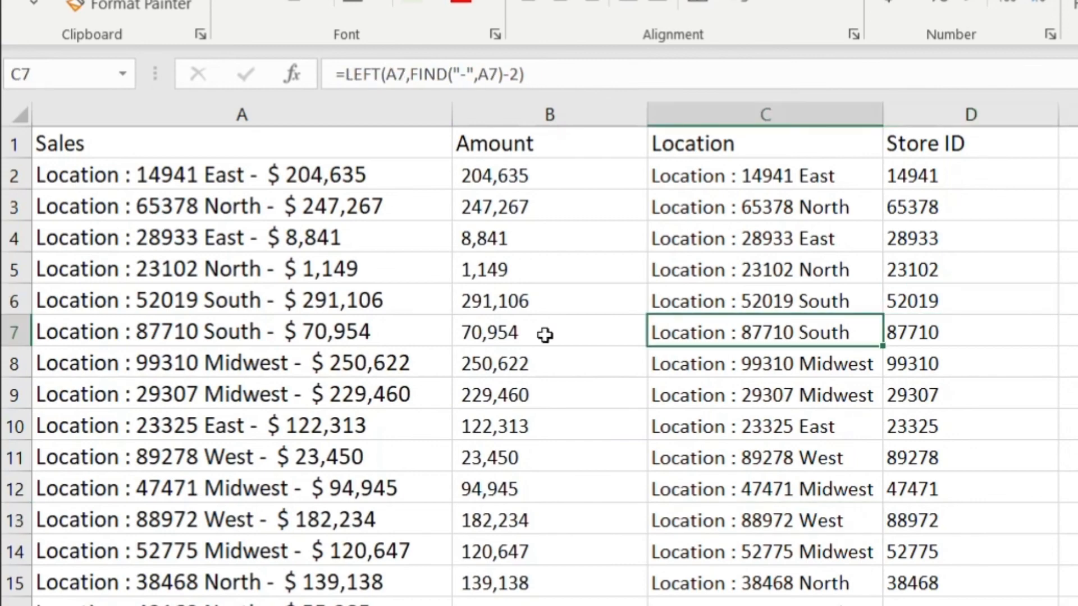
pyautogui.click(502, 332)
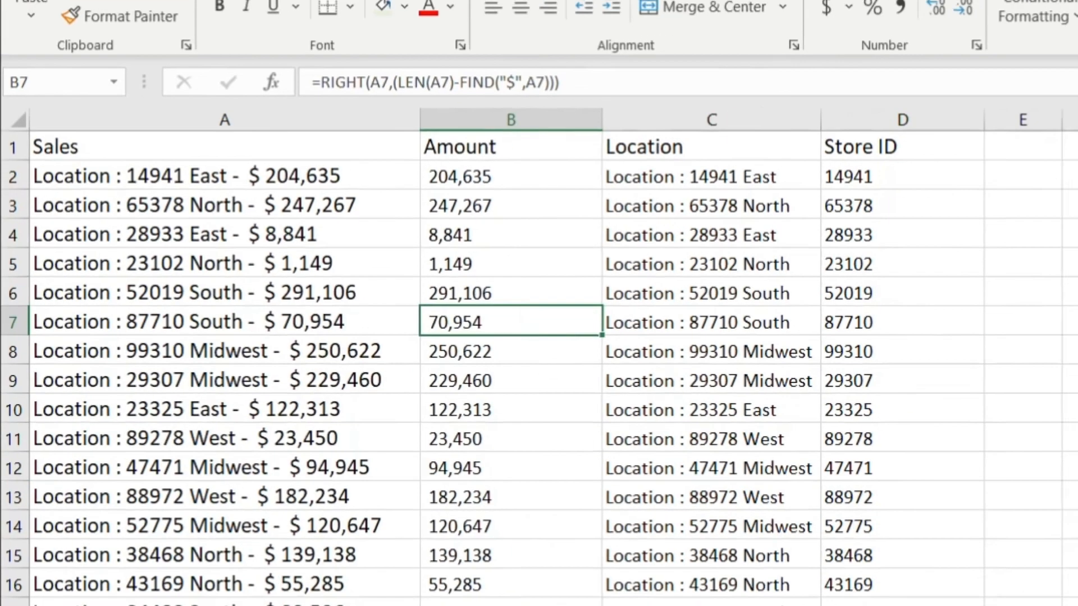
pyautogui.click(280, 437)
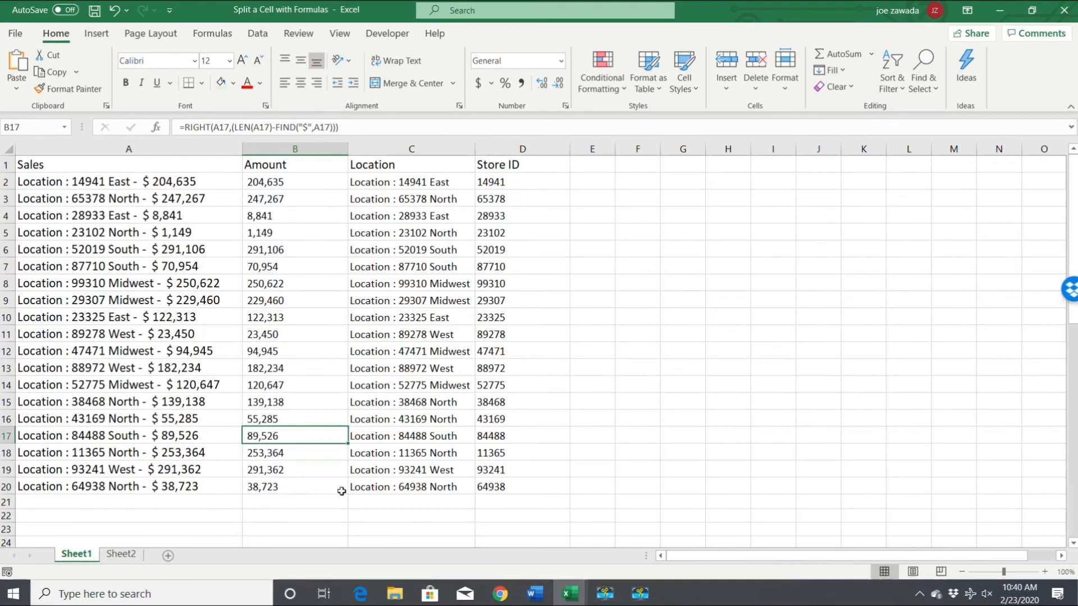
pyautogui.click(307, 336)
pyautogui.click(382, 282)
pyautogui.click(516, 268)
pyautogui.click(354, 302)
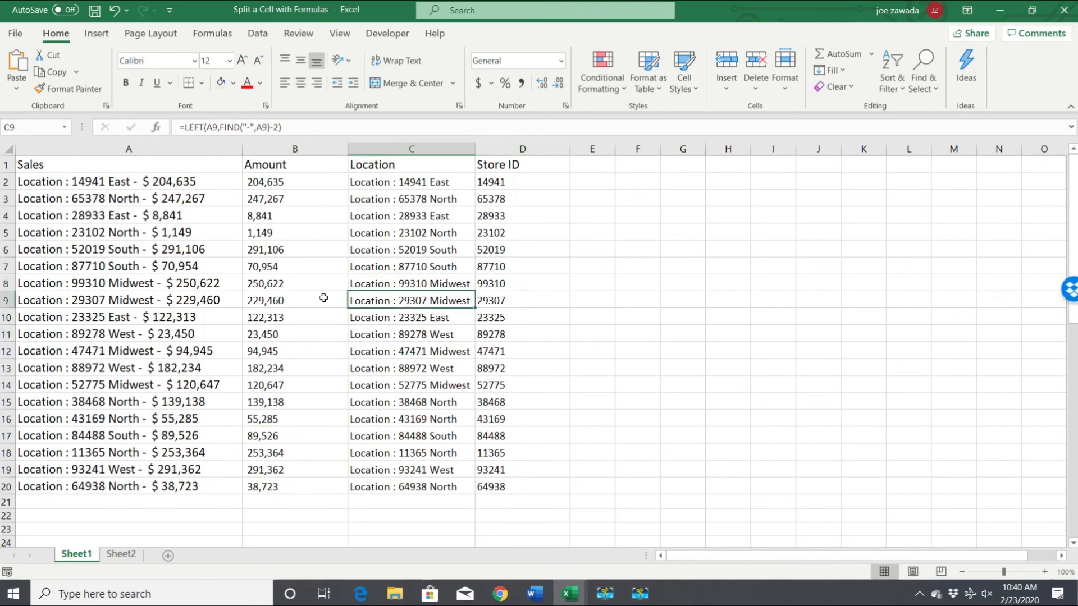
pyautogui.moveTo(306, 301); pyautogui.dragTo(306, 289)
pyautogui.click(387, 226)
pyautogui.click(272, 243)
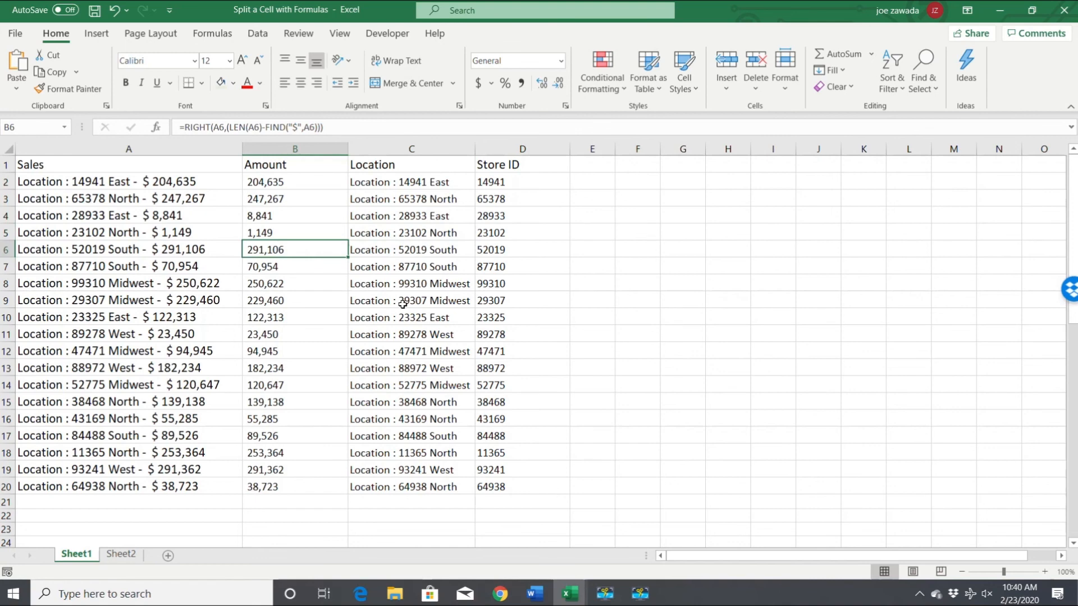